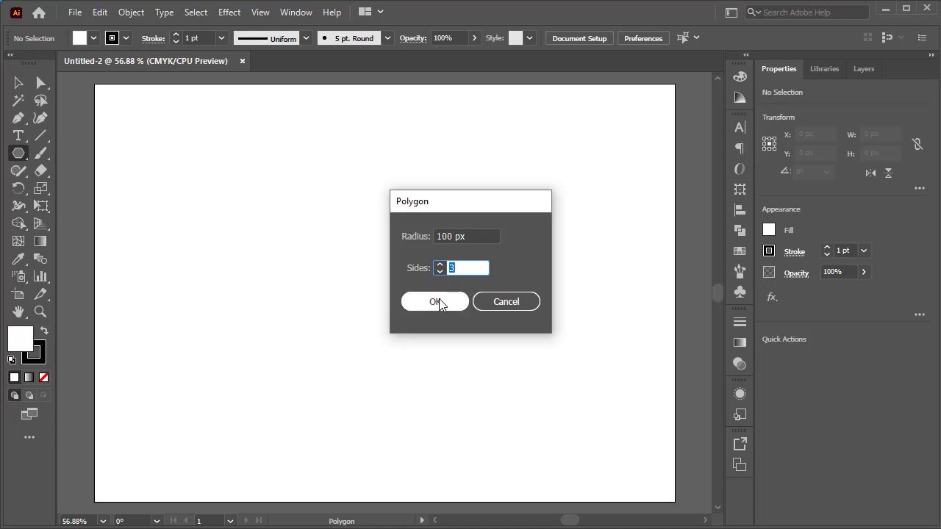
Create a three-sided polygon with a 100 px radius and give it a black fill and no stroke
{"action": "left_click", "coordinate": [439, 302]}
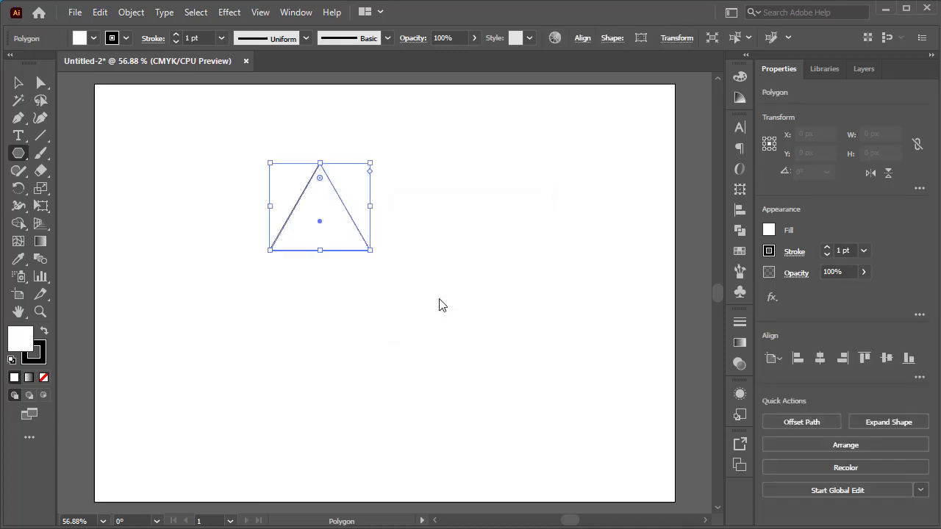
{"action": "left_click", "coordinate": [127, 38]}
{"action": "left_click", "coordinate": [10, 64]}
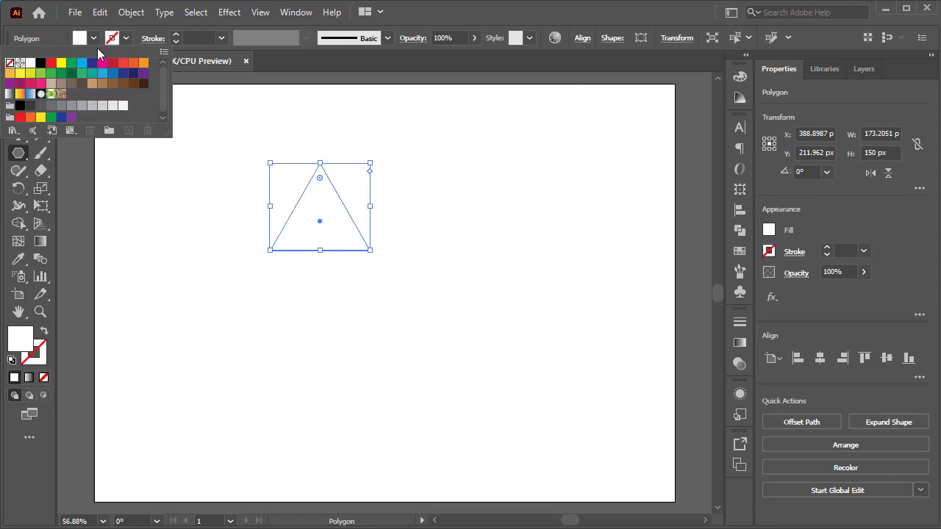
{"action": "left_click", "coordinate": [86, 40]}
{"action": "left_click", "coordinate": [87, 40]}
{"action": "left_click", "coordinate": [40, 63]}
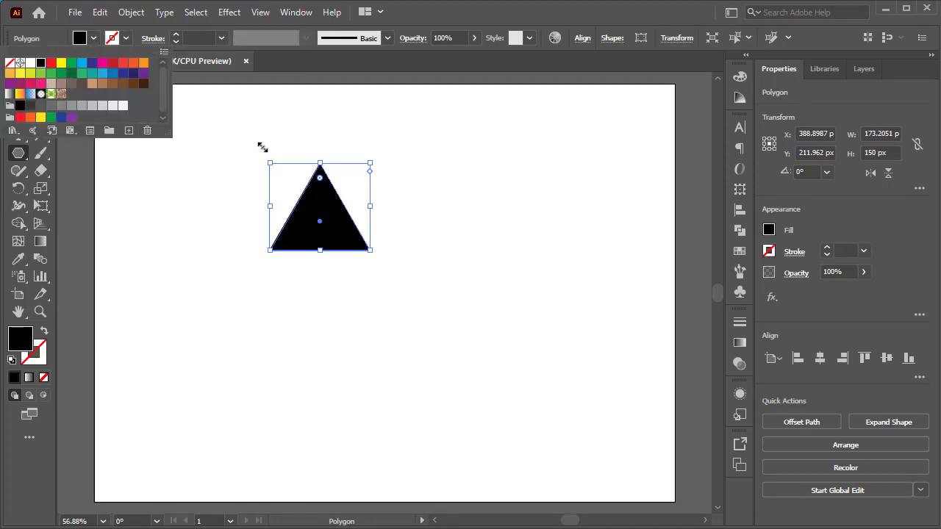
{"action": "left_click", "coordinate": [134, 222]}
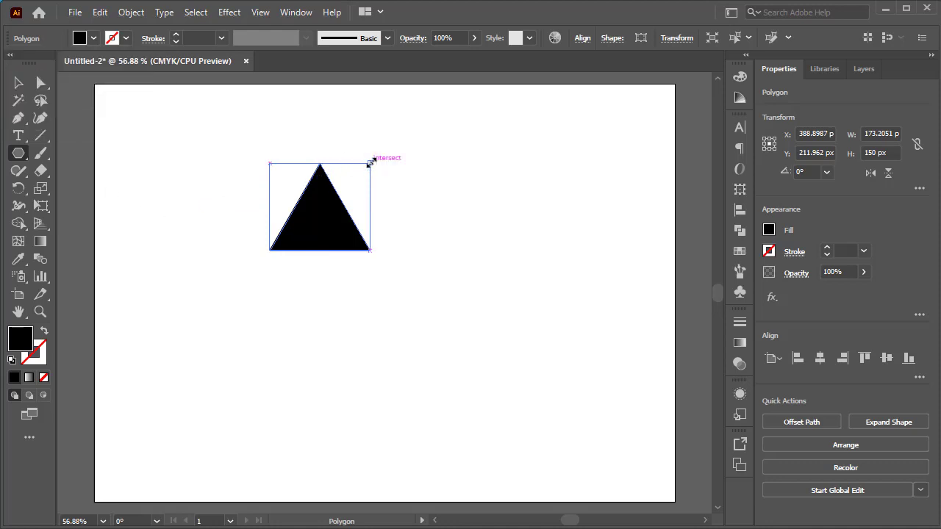
Scale the triangle down to about 116 by 101 px and place a copy directly below it
{"action": "left_click_drag", "start_coordinate": [370, 163], "coordinate": [361, 173]}
{"action": "key", "text": "ctrl+z"}
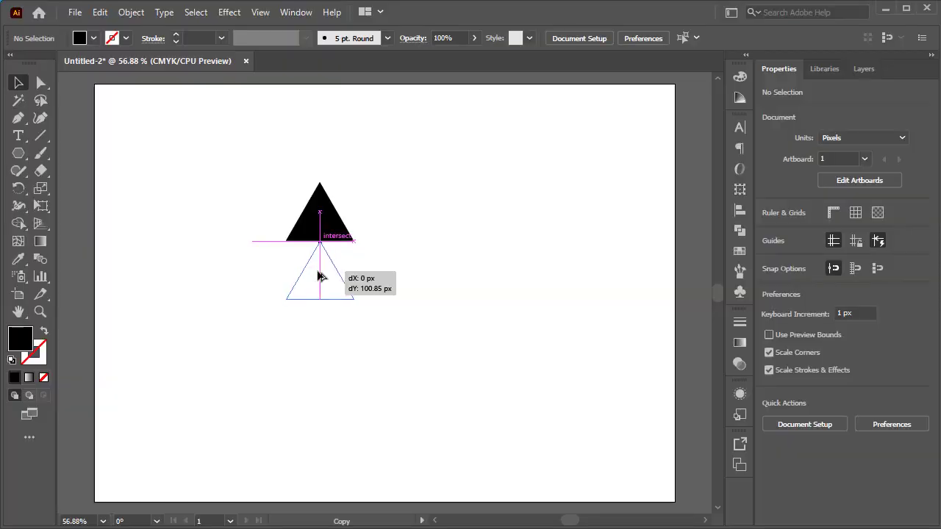
{"action": "left_click_drag", "start_coordinate": [321, 262], "coordinate": [336, 270]}
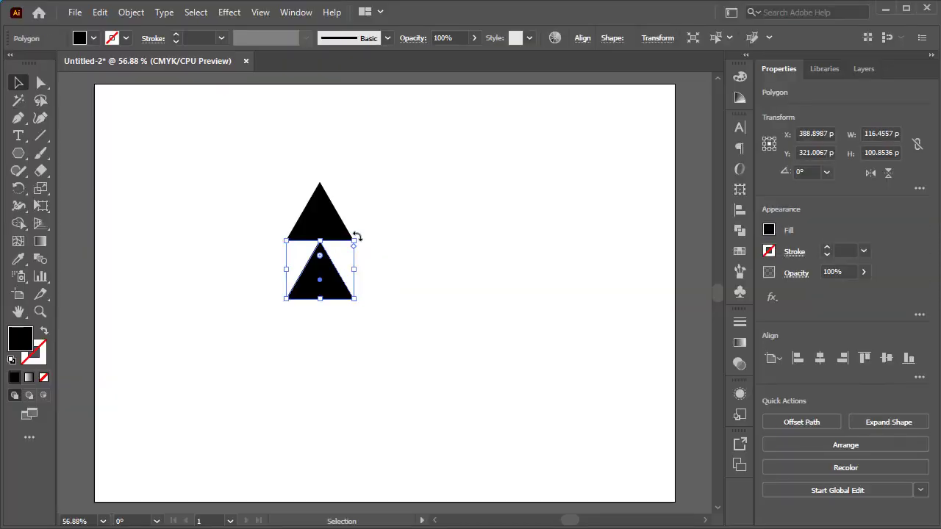
Rotate the lower triangle 180° and fit it base to base against the upper one to form a diamond
{"action": "left_click_drag", "start_coordinate": [355, 235], "coordinate": [240, 336]}
{"action": "left_click", "coordinate": [362, 264]}
{"action": "left_click_drag", "start_coordinate": [325, 274], "coordinate": [323, 234]}
{"action": "left_click", "coordinate": [379, 153]}
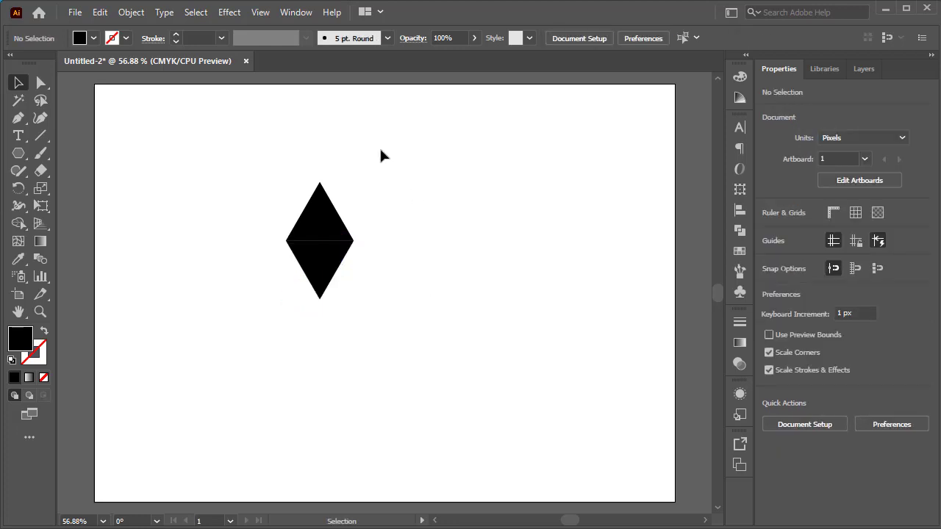
Unite the two triangles into a single diamond shape with Pathfinder
{"action": "left_click_drag", "start_coordinate": [379, 154], "coordinate": [287, 276]}
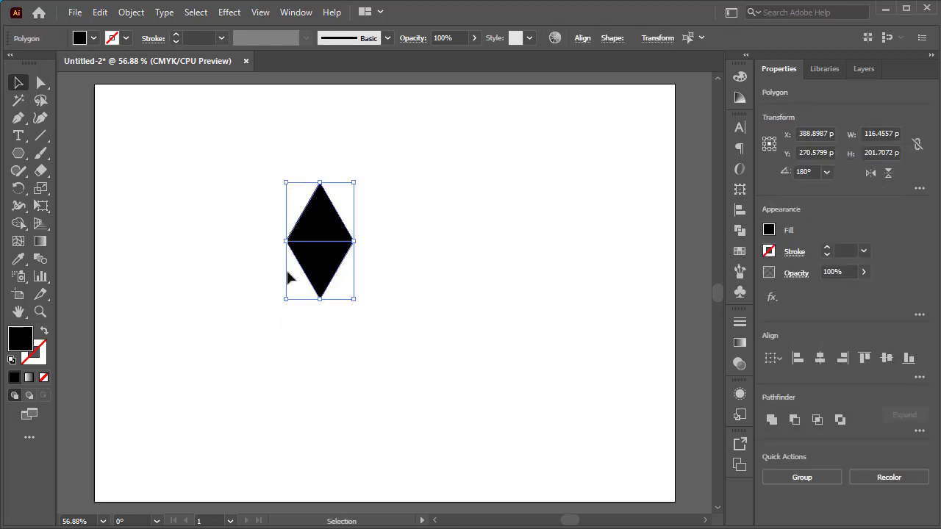
{"action": "left_click", "coordinate": [307, 13]}
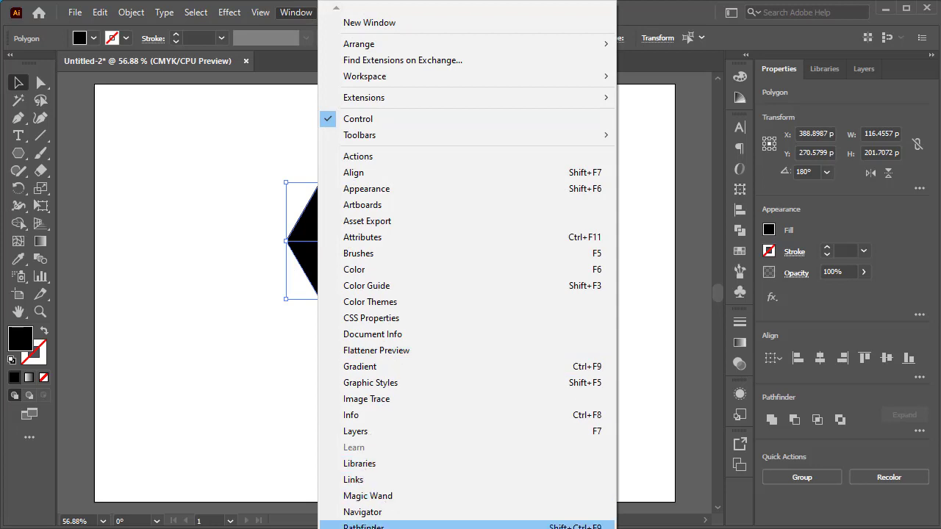
{"action": "left_click", "coordinate": [401, 526]}
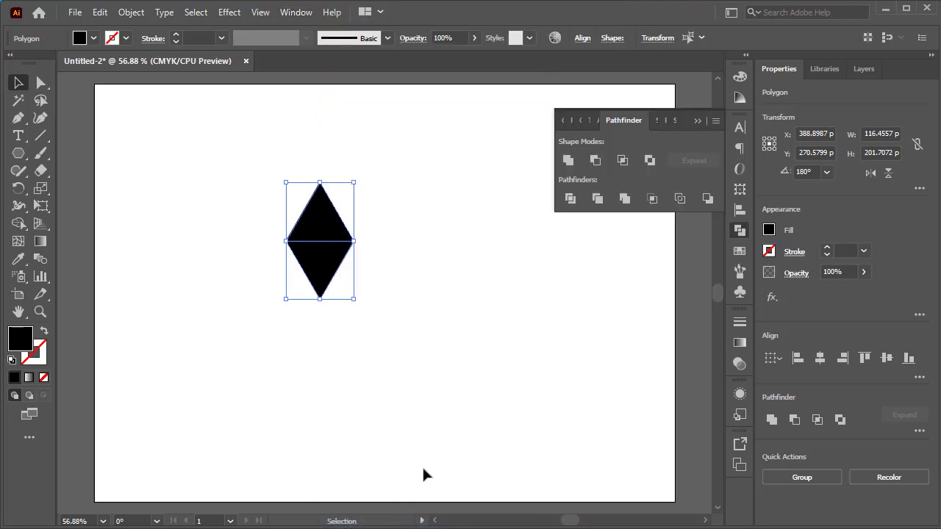
{"action": "left_click", "coordinate": [568, 160]}
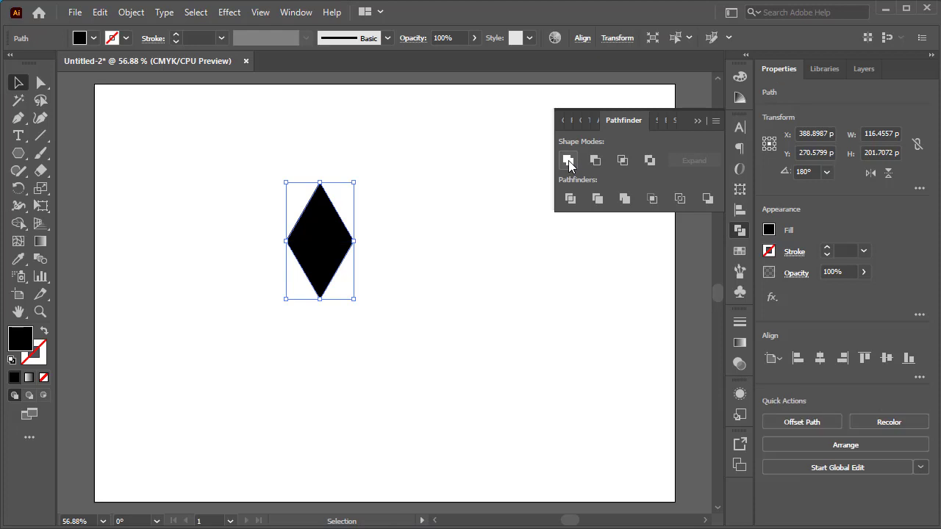
{"action": "left_click", "coordinate": [697, 119]}
Scale the diamond down to about 171 px tall, making it slightly narrower in proportion
{"action": "left_click_drag", "start_coordinate": [354, 180], "coordinate": [347, 194]}
{"action": "left_click", "coordinate": [375, 250]}
{"action": "scroll", "coordinate": [356, 234], "scroll_direction": "up", "scroll_amount": 1}
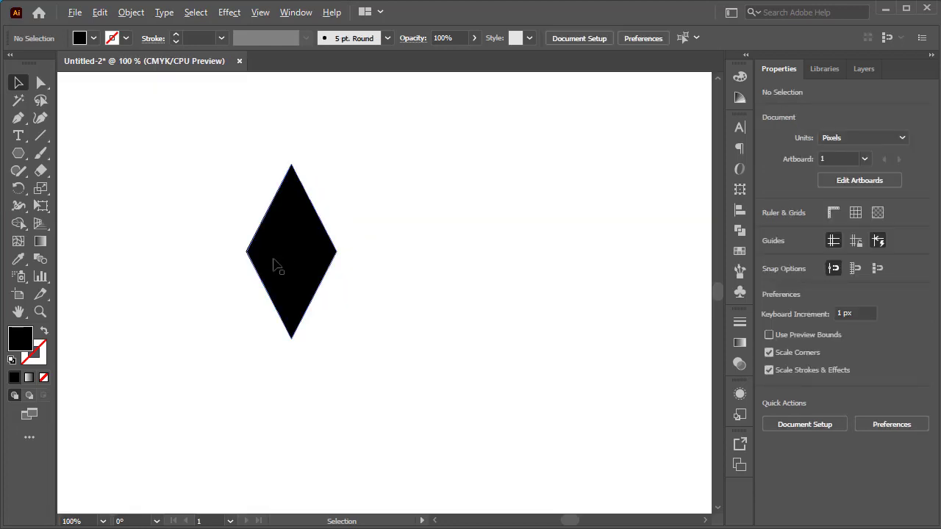
{"action": "left_click_drag", "start_coordinate": [172, 198], "coordinate": [269, 197]}
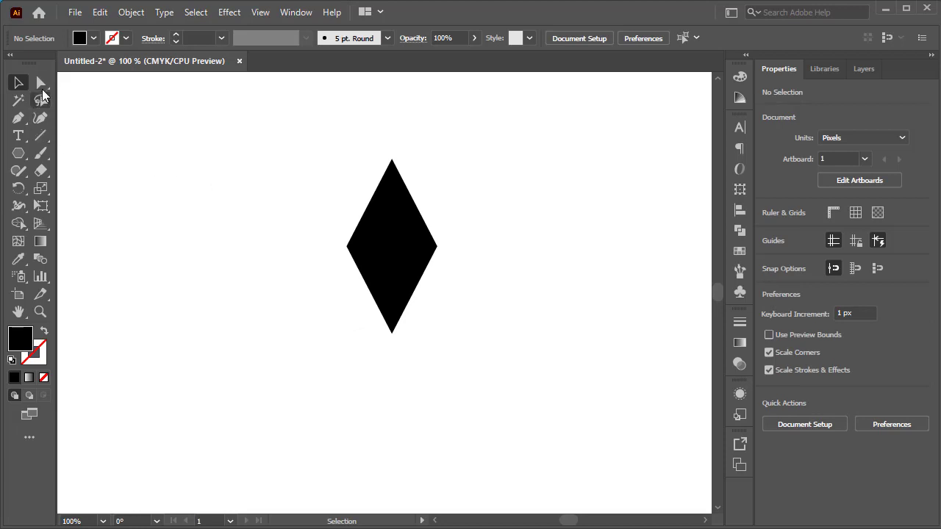
Round only the diamond's left and right corners, bringing its width to about 81 px
{"action": "left_click", "coordinate": [41, 82]}
{"action": "left_click_drag", "start_coordinate": [478, 226], "coordinate": [335, 255]}
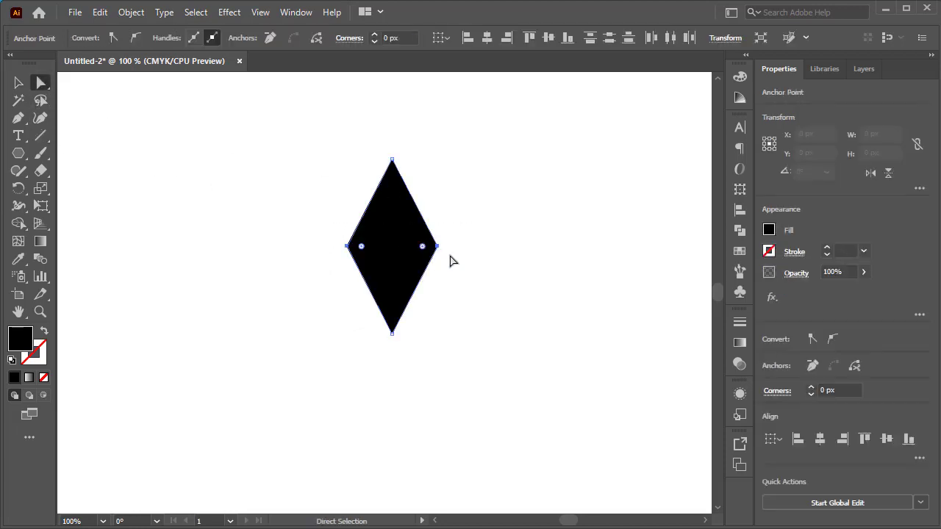
{"action": "left_click_drag", "start_coordinate": [424, 252], "coordinate": [408, 255]}
{"action": "left_click", "coordinate": [18, 84]}
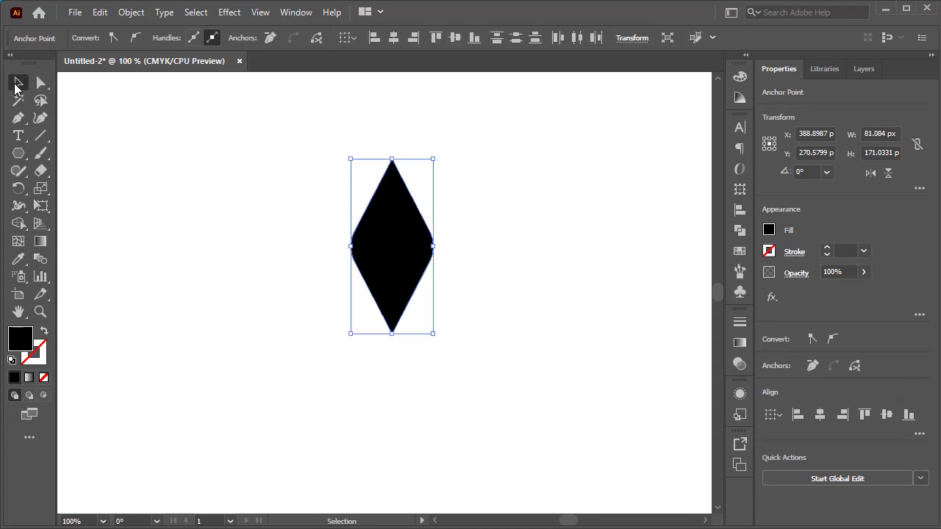
{"action": "left_click", "coordinate": [487, 177]}
Move the diamond up and to the right on the artboard
{"action": "scroll", "coordinate": [491, 229], "scroll_direction": "down", "scroll_amount": 2}
{"action": "left_click_drag", "start_coordinate": [506, 245], "coordinate": [450, 278]}
{"action": "left_click", "coordinate": [406, 272]}
{"action": "left_click_drag", "start_coordinate": [385, 272], "coordinate": [412, 249]}
{"action": "left_click", "coordinate": [498, 247]}
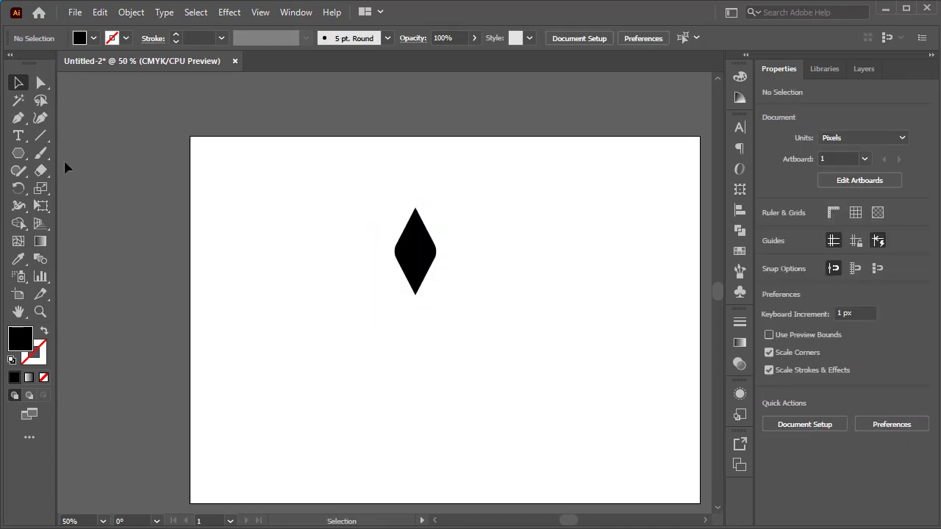
Draw a small black circle just below the diamond, centred under its lower tip, with the Ellipse tool
{"action": "left_click", "coordinate": [23, 157]}
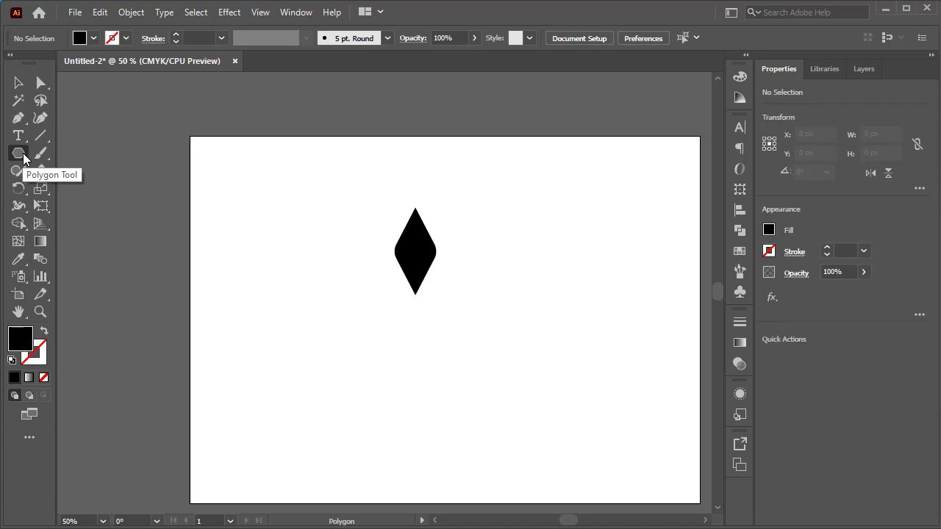
{"action": "left_click", "coordinate": [24, 156]}
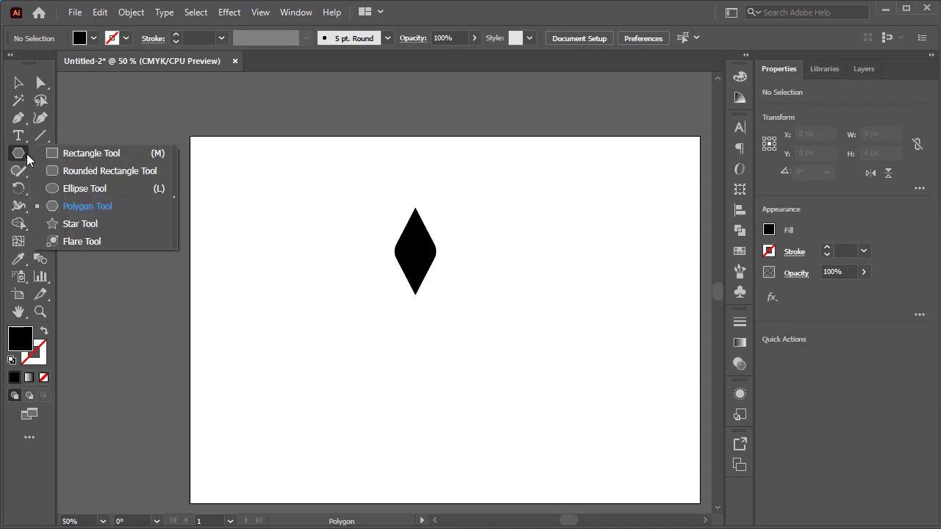
{"action": "left_click", "coordinate": [76, 186]}
{"action": "mouse_move", "coordinate": [409, 311]}
{"action": "left_mouse_down"}
{"action": "mouse_move", "coordinate": [424, 321]}
{"action": "mouse_move", "coordinate": [415, 312]}
{"action": "mouse_move", "coordinate": [416, 326]}
{"action": "mouse_move", "coordinate": [415, 315]}
{"action": "left_mouse_up"}
{"action": "key", "text": "v"}
{"action": "left_click", "coordinate": [496, 272]}
{"action": "left_click", "coordinate": [448, 321]}
{"action": "left_click", "coordinate": [470, 312]}
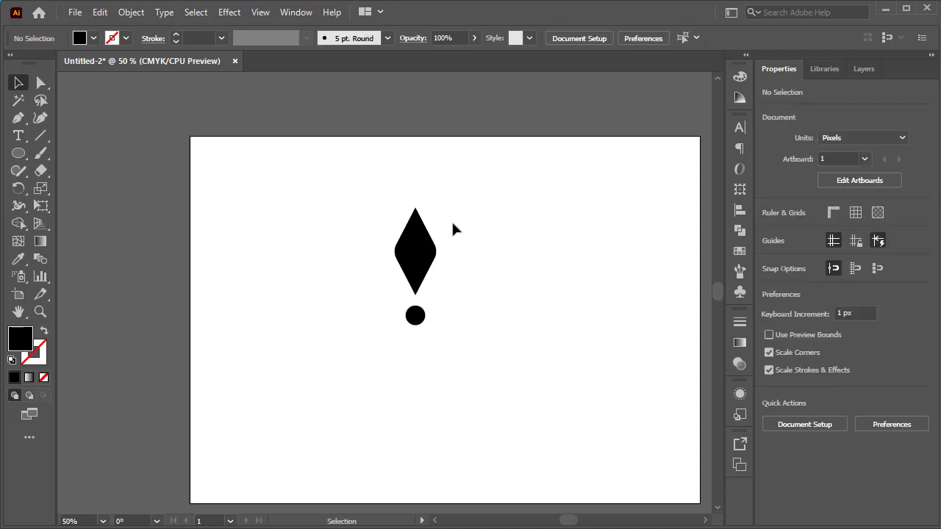
Group the diamond and the small circle together
{"action": "left_click_drag", "start_coordinate": [466, 203], "coordinate": [387, 348]}
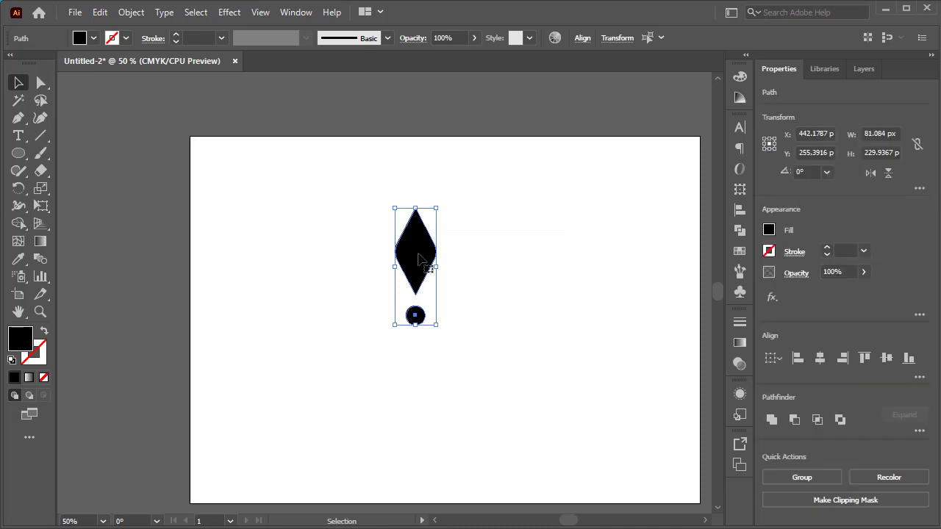
{"action": "right_click", "coordinate": [419, 256]}
{"action": "left_click", "coordinate": [480, 322]}
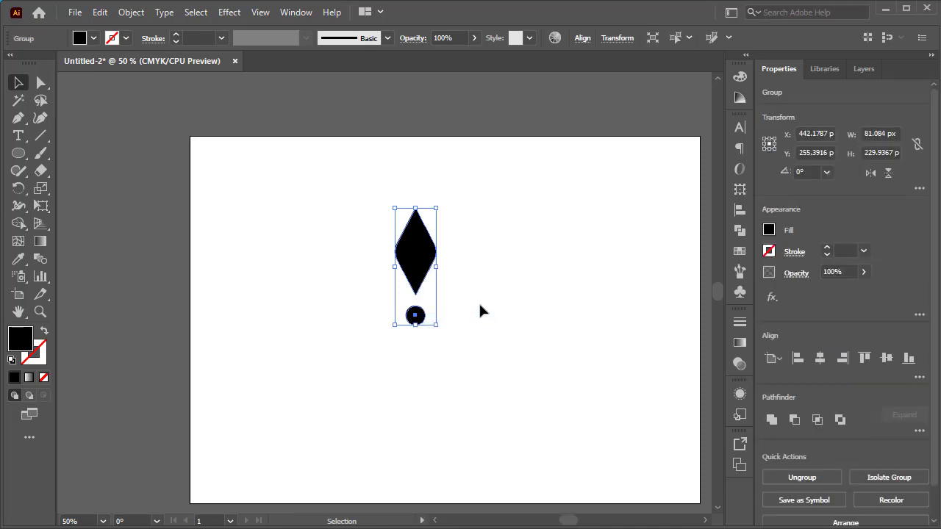
Apply a Transform effect to the group with angle 360/7, 6 copies and the bottom-centre reference point
{"action": "left_click", "coordinate": [230, 15]}
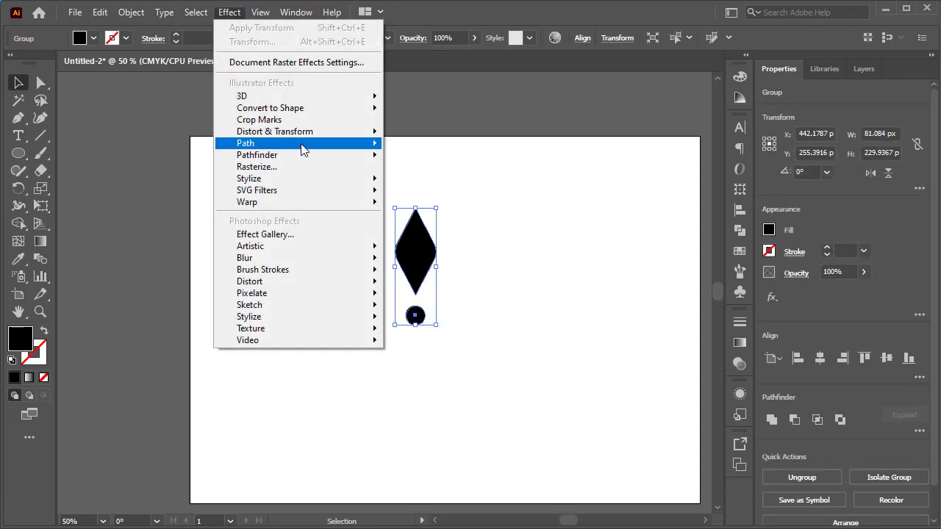
{"action": "mouse_move", "coordinate": [373, 134]}
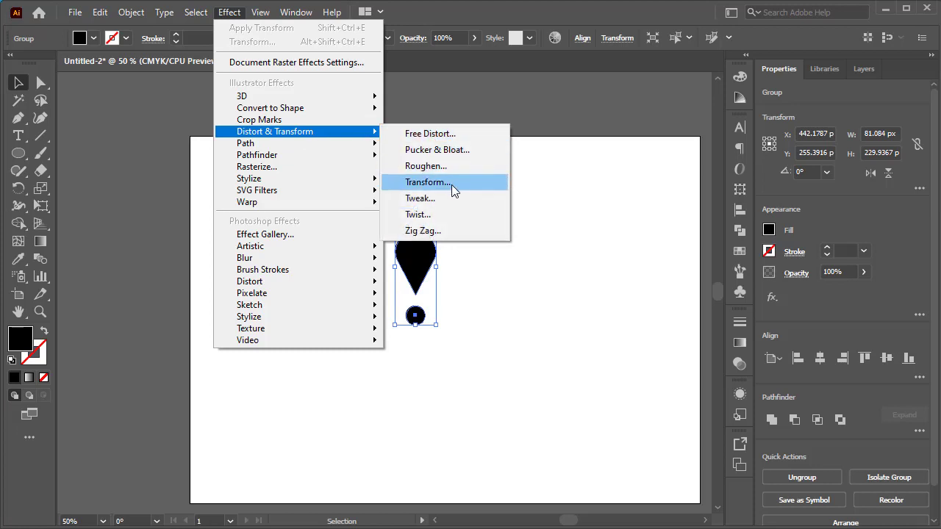
{"action": "left_click", "coordinate": [460, 183]}
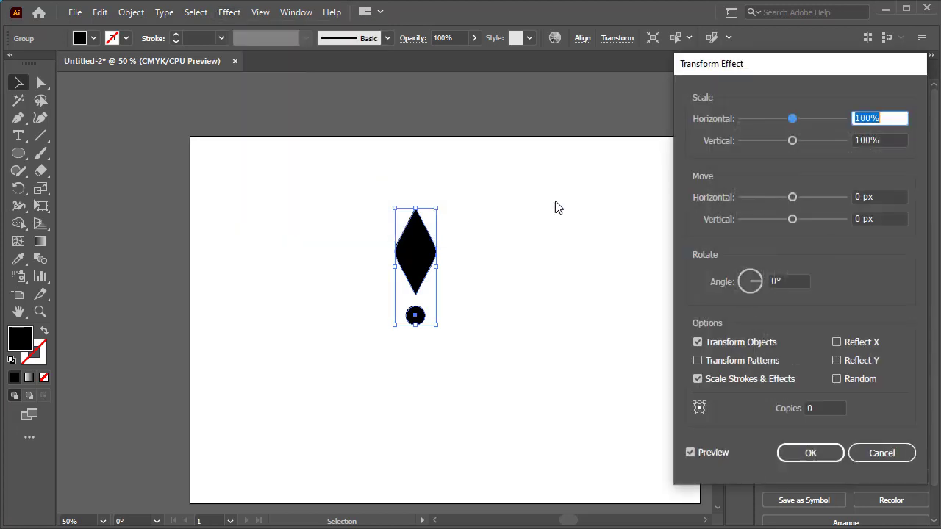
{"action": "left_click", "coordinate": [789, 279]}
{"action": "type", "text": "3"}
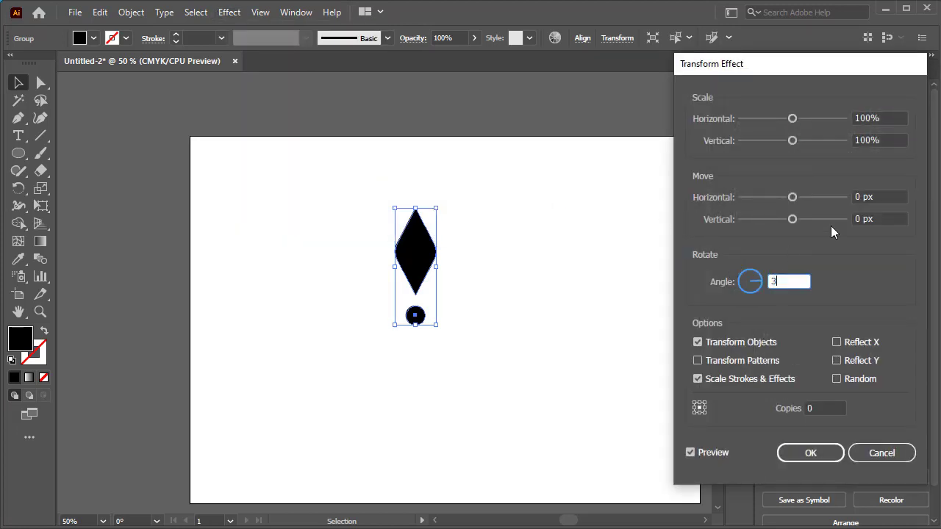
{"action": "type", "text": "60/7"}
{"action": "left_click", "coordinate": [804, 408]}
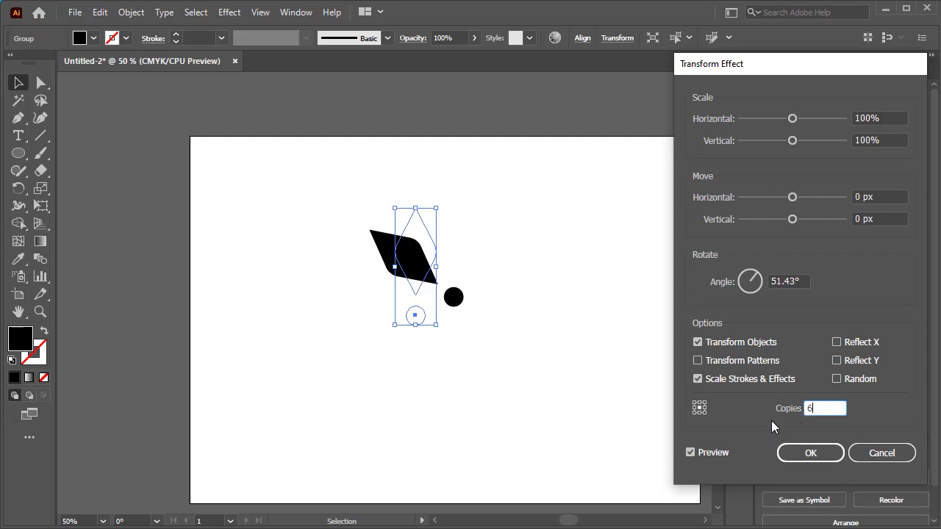
{"action": "left_click", "coordinate": [699, 414]}
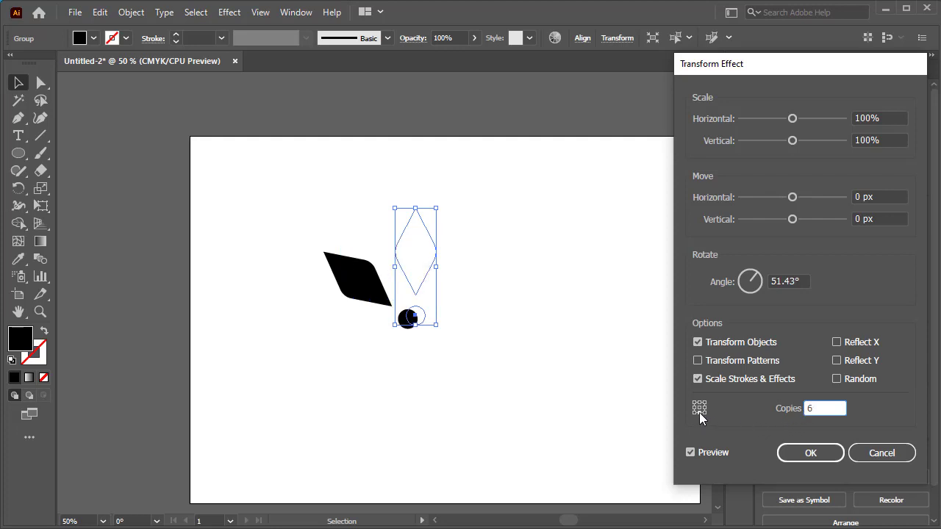
{"action": "key", "text": "Tab"}
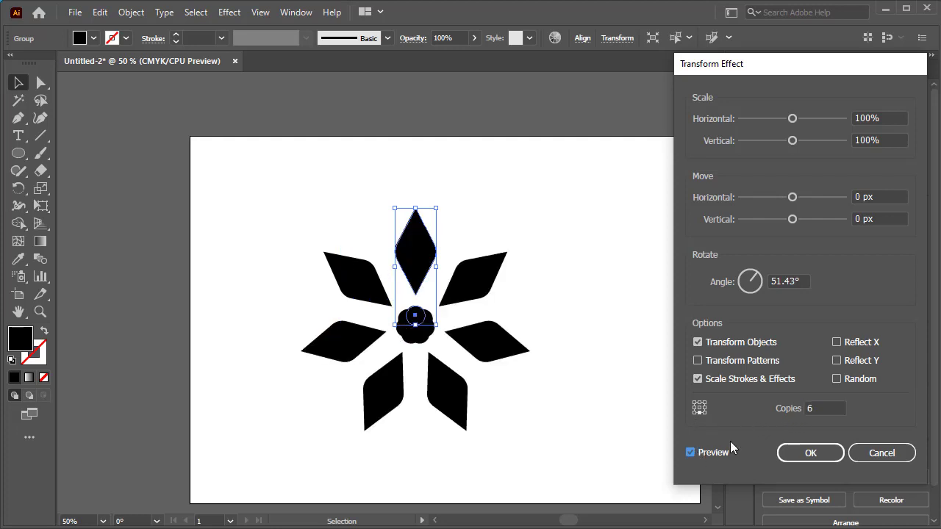
{"action": "left_click", "coordinate": [811, 452]}
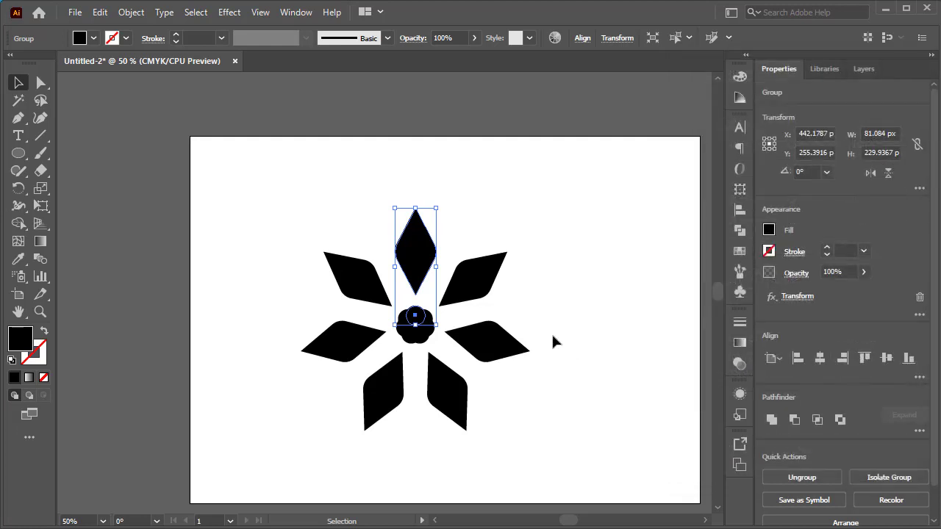
{"action": "left_click", "coordinate": [528, 297]}
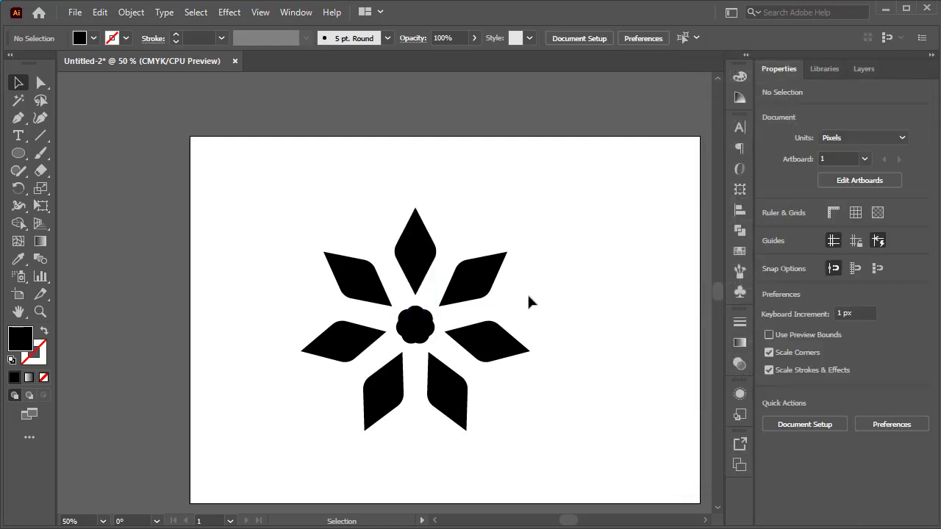
Isolate the group and place a copy of the diamond up and to the right of the original
{"action": "left_click", "coordinate": [417, 248]}
{"action": "double_click", "coordinate": [428, 245]}
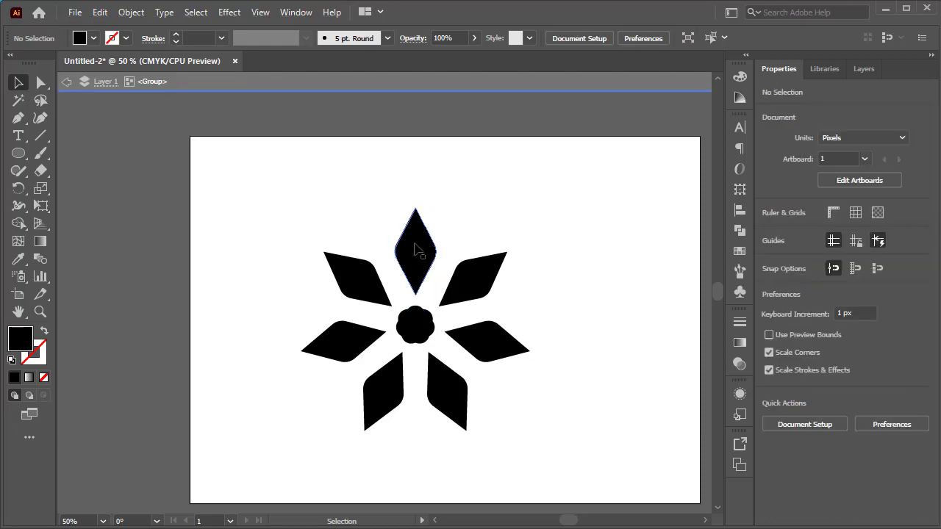
{"action": "left_click_drag", "start_coordinate": [415, 250], "coordinate": [463, 214]}
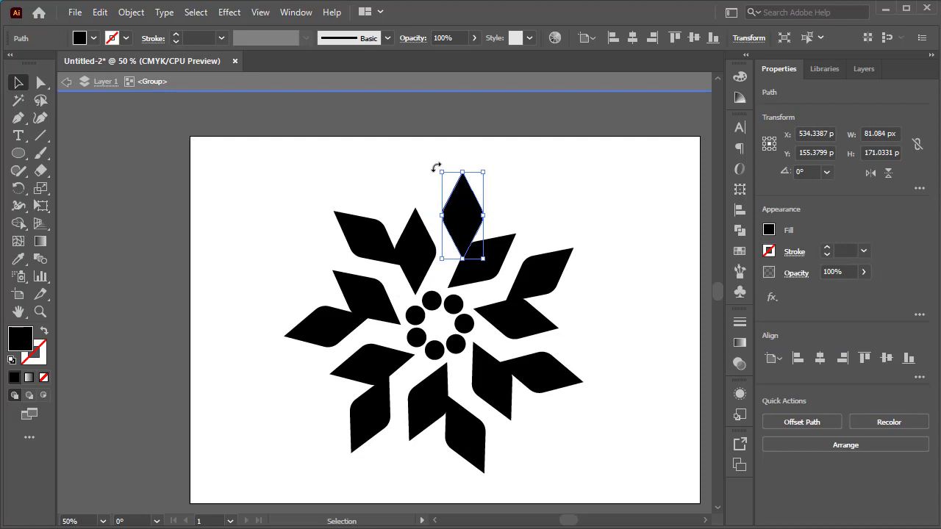
Rotate the copied diamond to 90° and position its left tip on the original diamond's top tip
{"action": "left_click_drag", "start_coordinate": [436, 166], "coordinate": [457, 209]}
{"action": "left_click", "coordinate": [513, 199]}
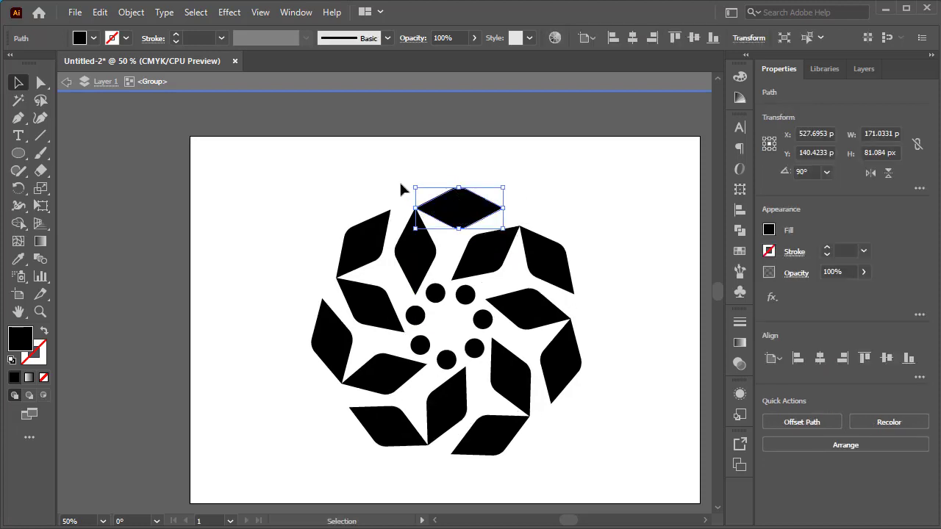
{"action": "scroll", "coordinate": [402, 197], "scroll_direction": "up", "scroll_amount": 2}
{"action": "left_click", "coordinate": [490, 143]}
{"action": "scroll", "coordinate": [448, 210], "scroll_direction": "up", "scroll_amount": 3}
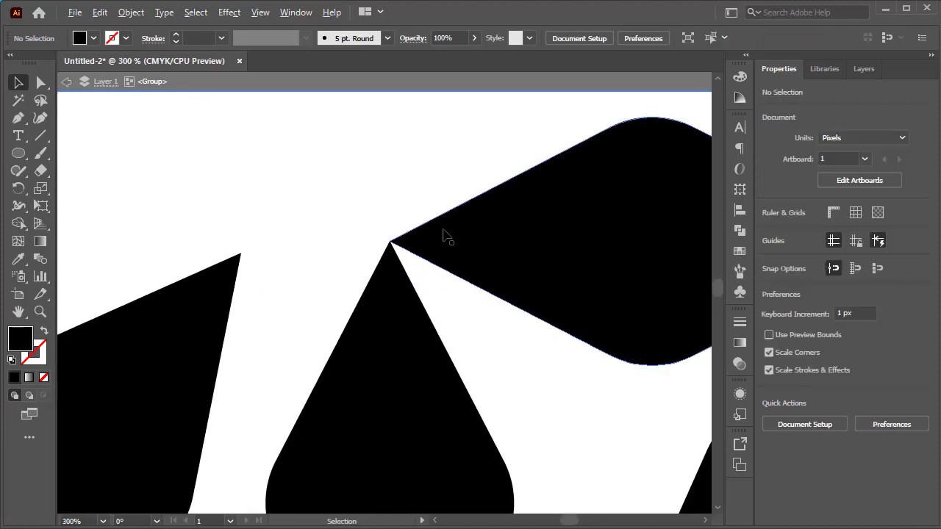
{"action": "scroll", "coordinate": [443, 237], "scroll_direction": "down", "scroll_amount": 3}
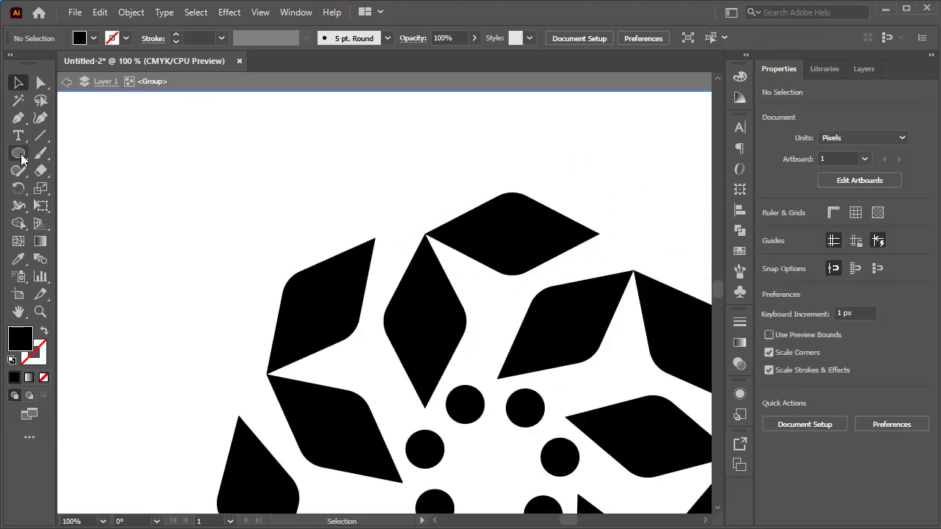
Draw a small circle about 16 px wide centred on the point where the two diamonds' tips meet
{"action": "left_click", "coordinate": [18, 153]}
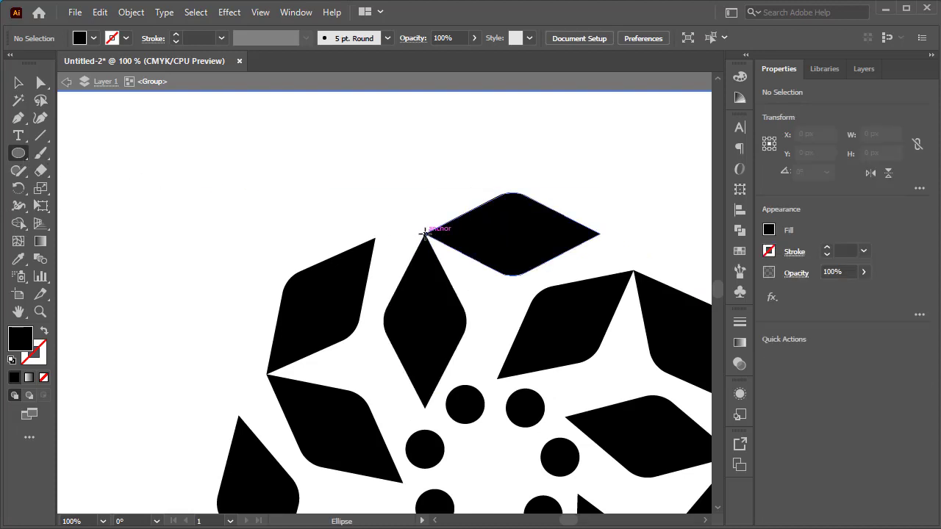
{"action": "scroll", "coordinate": [424, 233], "scroll_direction": "up", "scroll_amount": 3}
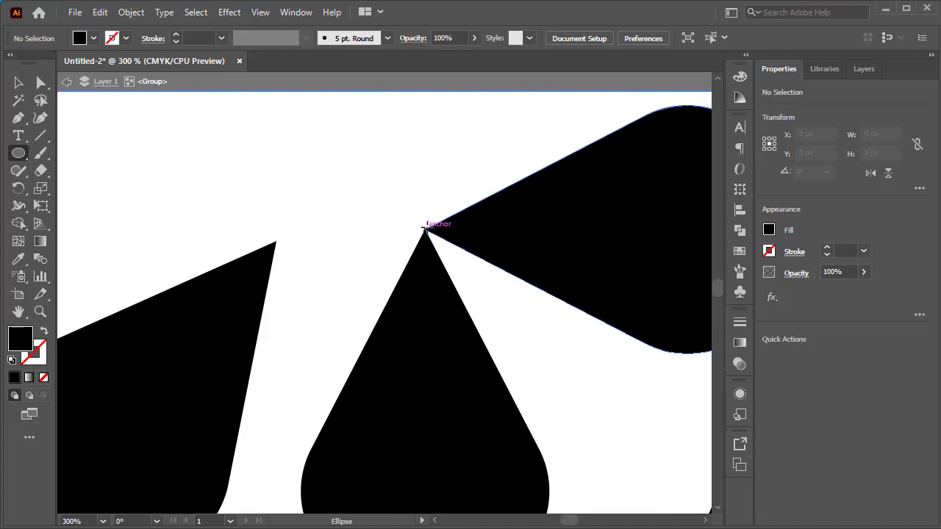
{"action": "left_click_drag", "start_coordinate": [425, 228], "coordinate": [445, 203]}
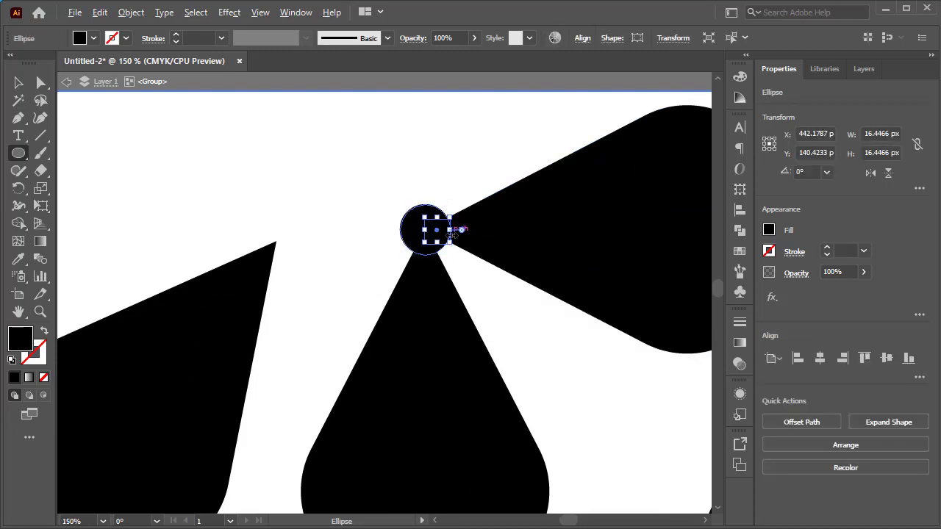
Enlarge the circle at the diamonds' joint around its centre to about 25.8 px in diameter
{"action": "scroll", "coordinate": [446, 220], "scroll_direction": "down", "scroll_amount": 5}
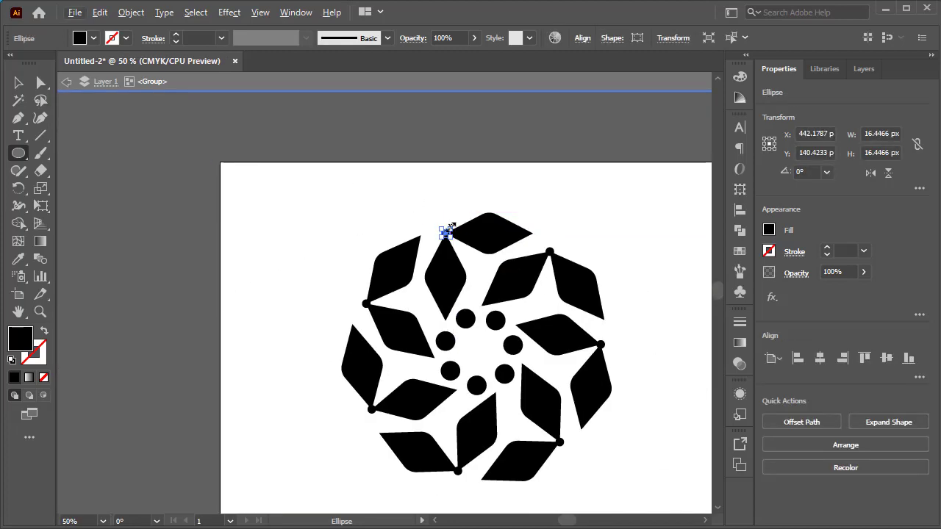
{"action": "left_click_drag", "start_coordinate": [445, 233], "coordinate": [454, 224]}
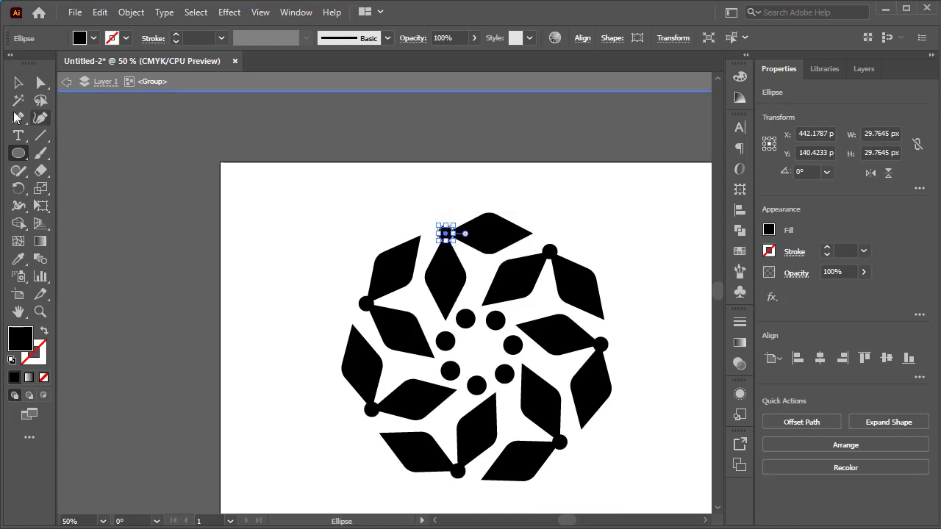
{"action": "key", "text": "ctrl+equal"}
{"action": "key", "text": "ctrl+equal"}
{"action": "key", "text": "ctrl+equal"}
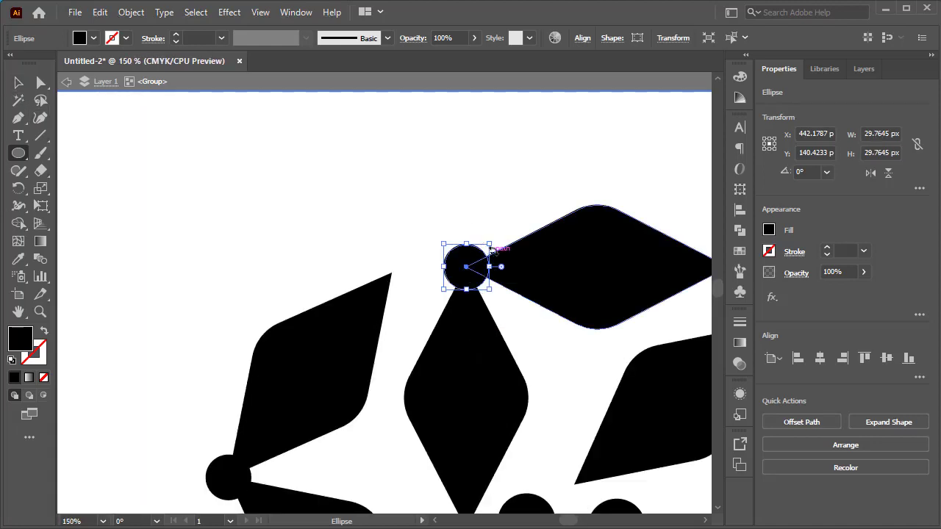
{"action": "left_click_drag", "start_coordinate": [488, 245], "coordinate": [486, 244]}
{"action": "left_click", "coordinate": [19, 83]}
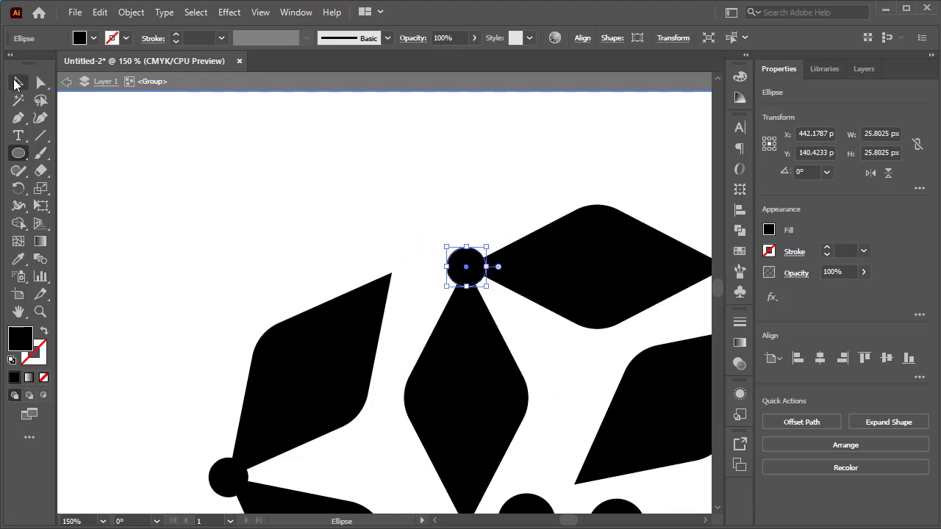
{"action": "left_click", "coordinate": [422, 177]}
Nudge both source diamonds and their joint circle, without the inner circle, 4 px right and 36 px down to about X 511.4, Y 241.7 px
{"action": "scroll", "coordinate": [568, 387], "scroll_direction": "down", "scroll_amount": 3}
{"action": "scroll", "coordinate": [609, 443], "scroll_direction": "down", "scroll_amount": 1}
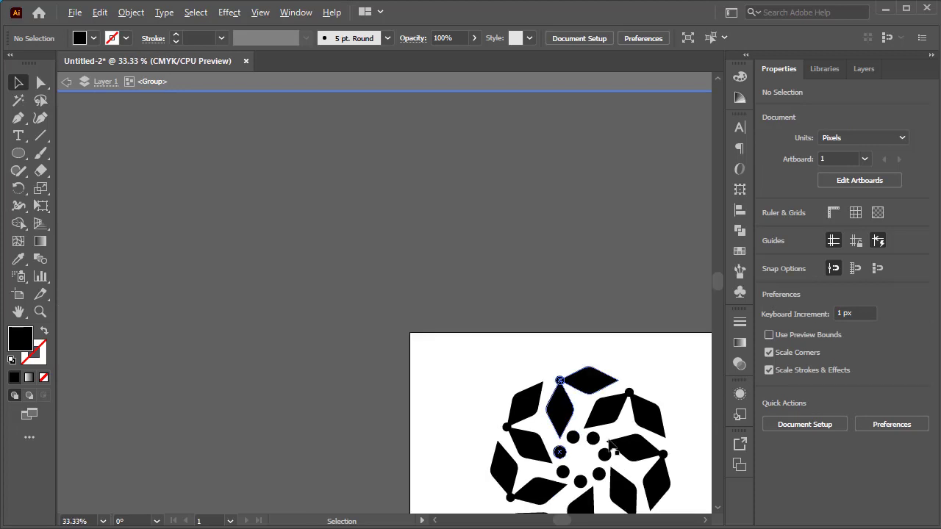
{"action": "scroll", "coordinate": [623, 456], "scroll_direction": "up", "scroll_amount": 2}
{"action": "left_click_drag", "start_coordinate": [605, 262], "coordinate": [503, 115]}
{"action": "scroll", "coordinate": [577, 182], "scroll_direction": "down", "scroll_amount": 1}
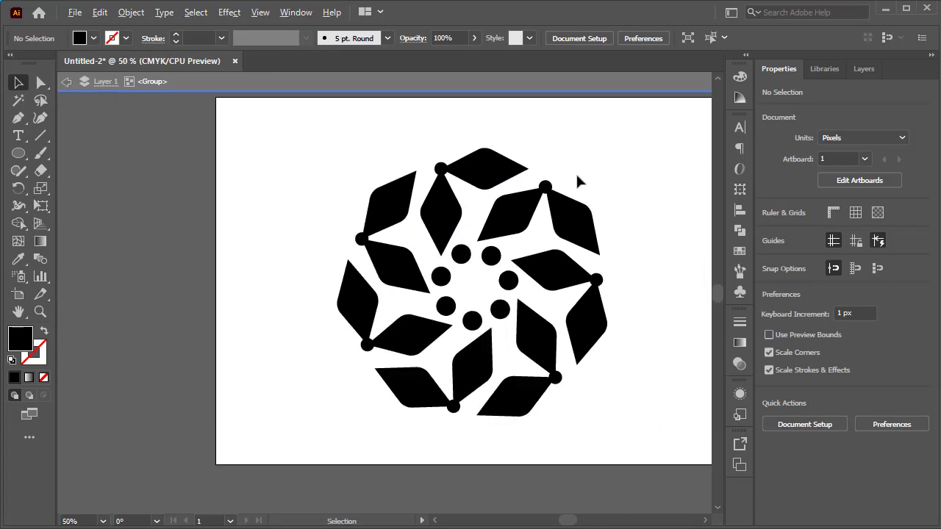
{"action": "left_click_drag", "start_coordinate": [559, 199], "coordinate": [299, 397]}
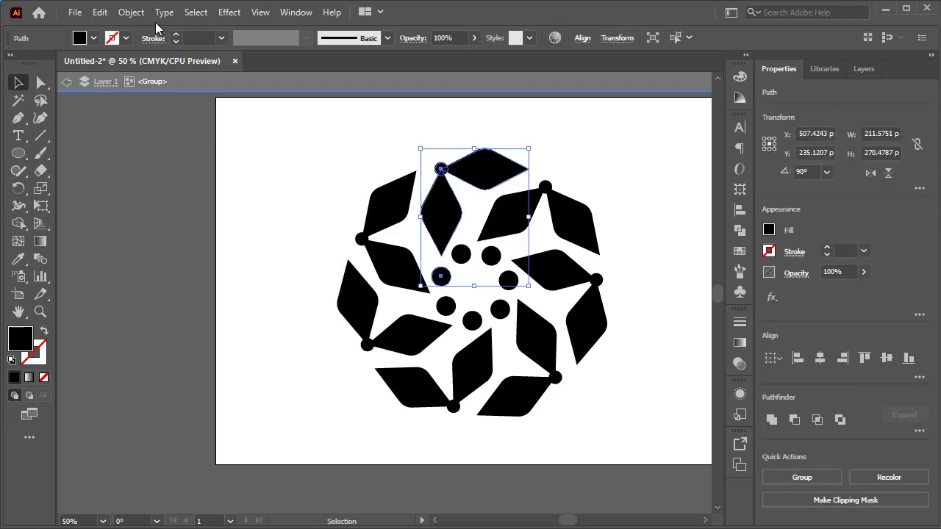
{"action": "left_click", "coordinate": [558, 174]}
{"action": "left_click_drag", "start_coordinate": [480, 138], "coordinate": [436, 199]}
{"action": "key", "text": "Right"}
{"action": "key", "text": "Right"}
{"action": "key", "text": "Down"}
{"action": "key", "text": "Down"}
{"action": "key", "text": "Right"}
{"action": "key", "text": "Down"}
{"action": "key", "text": "Right"}
{"action": "key", "text": "Down"}
{"action": "key", "text": "Right"}
{"action": "key", "text": "Down"}
{"action": "key", "text": "Down"}
{"action": "key", "text": "Down"}
{"action": "key", "text": "Down"}
{"action": "key", "text": "Down"}
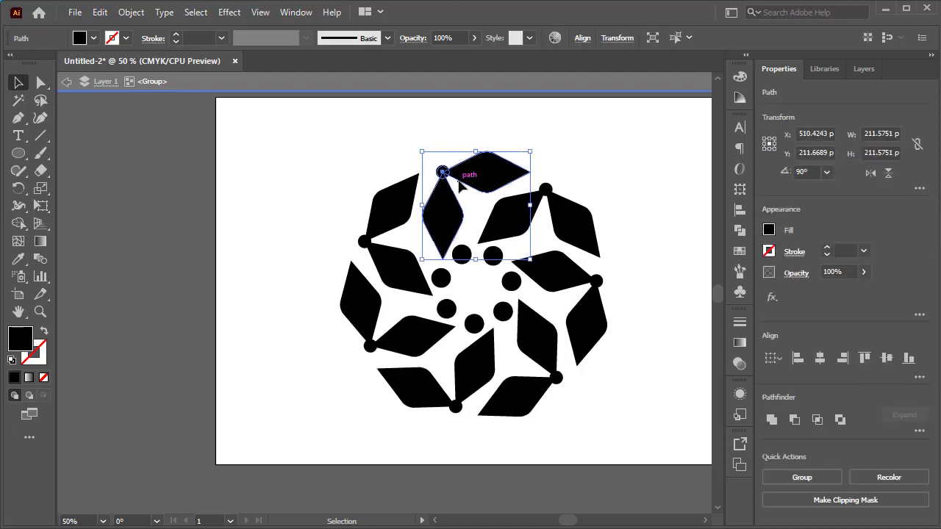
{"action": "key", "text": "Right"}
{"action": "key", "text": "Down"}
{"action": "key", "text": "Down"}
{"action": "key", "text": "Down"}
{"action": "key", "text": "Down"}
{"action": "key", "text": "Down"}
{"action": "key", "text": "Down"}
{"action": "key", "text": "Down"}
{"action": "key", "text": "Down"}
{"action": "key", "text": "Down"}
{"action": "key", "text": "Down"}
{"action": "key", "text": "Down"}
{"action": "key", "text": "Down"}
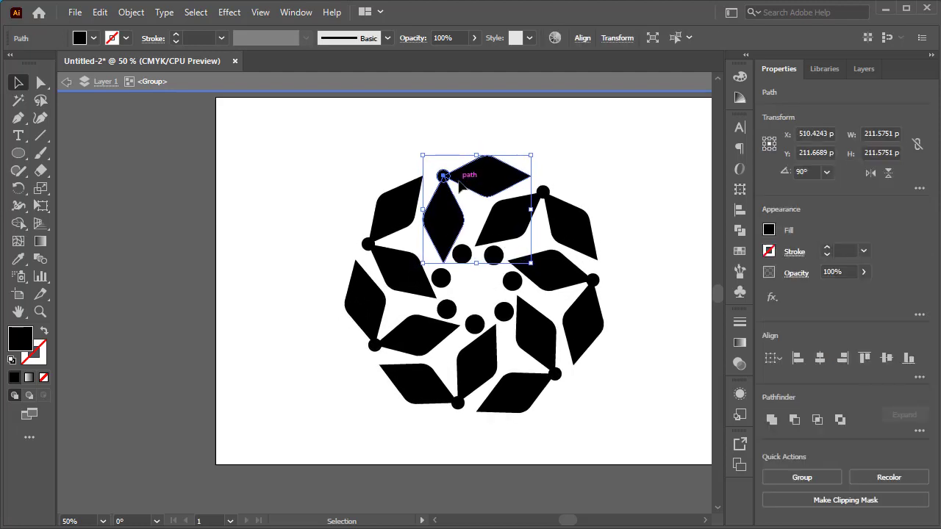
{"action": "key", "text": "Down"}
{"action": "key", "text": "Down"}
{"action": "key", "text": "Down"}
{"action": "key", "text": "Down"}
{"action": "key", "text": "Down"}
{"action": "key", "text": "Down"}
{"action": "key", "text": "Down"}
{"action": "key", "text": "Down"}
{"action": "key", "text": "Down"}
{"action": "key", "text": "Down"}
{"action": "key", "text": "Down"}
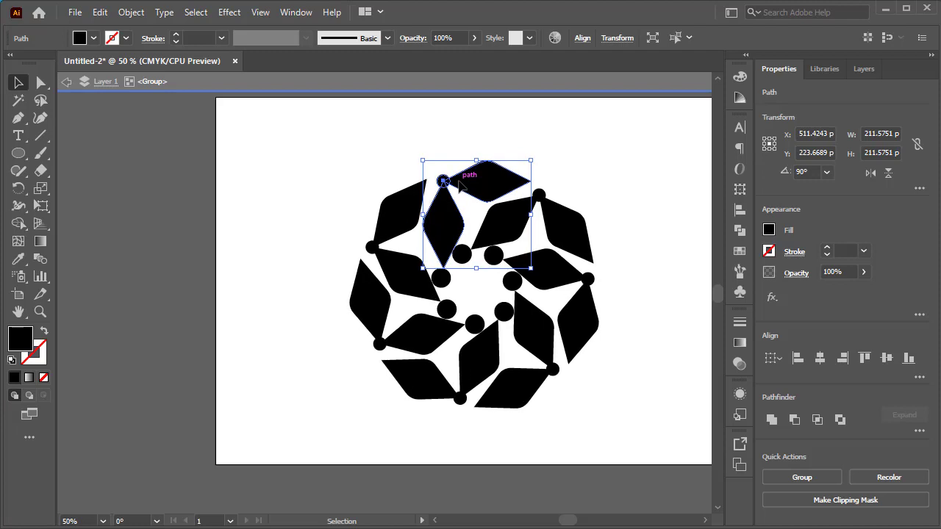
{"action": "key", "text": "Down"}
{"action": "key", "text": "Down"}
{"action": "key", "text": "Down"}
{"action": "key", "text": "Down"}
{"action": "key", "text": "Down"}
{"action": "key", "text": "Down"}
{"action": "key", "text": "Down"}
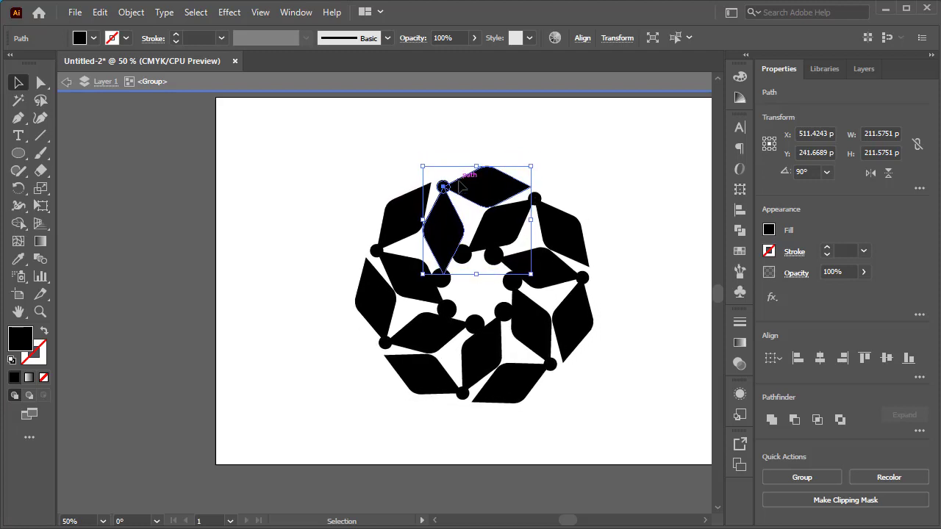
{"action": "left_click", "coordinate": [584, 191]}
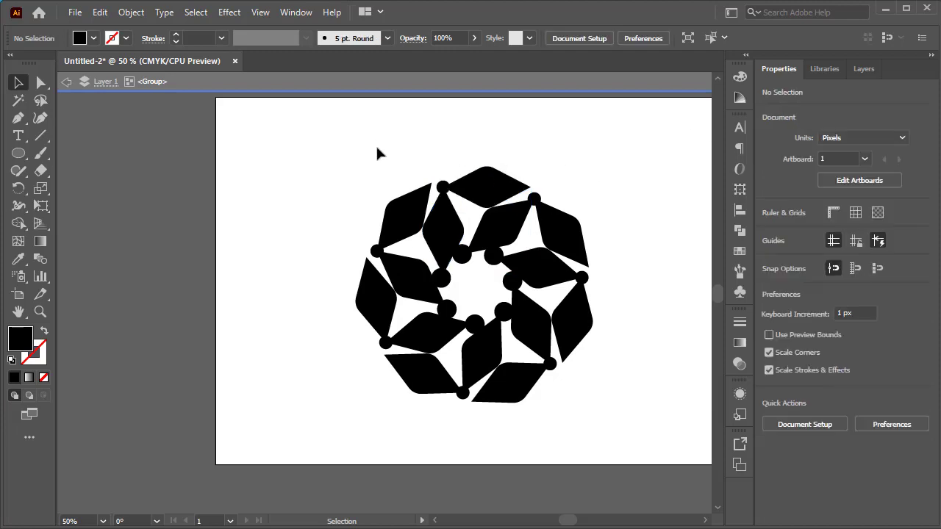
Select all the source shapes in the group and expand their appearance into real copies
{"action": "left_click_drag", "start_coordinate": [562, 146], "coordinate": [432, 273]}
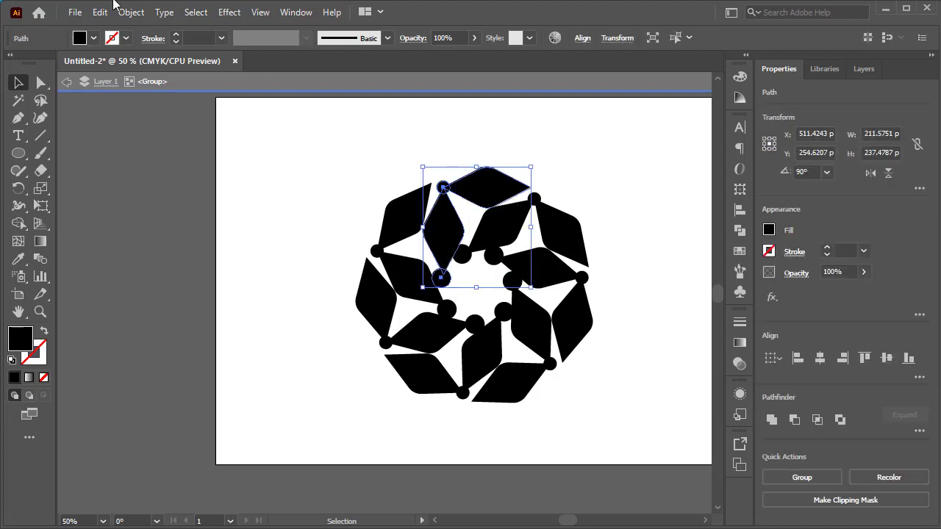
{"action": "left_click", "coordinate": [126, 14]}
{"action": "left_click", "coordinate": [223, 194]}
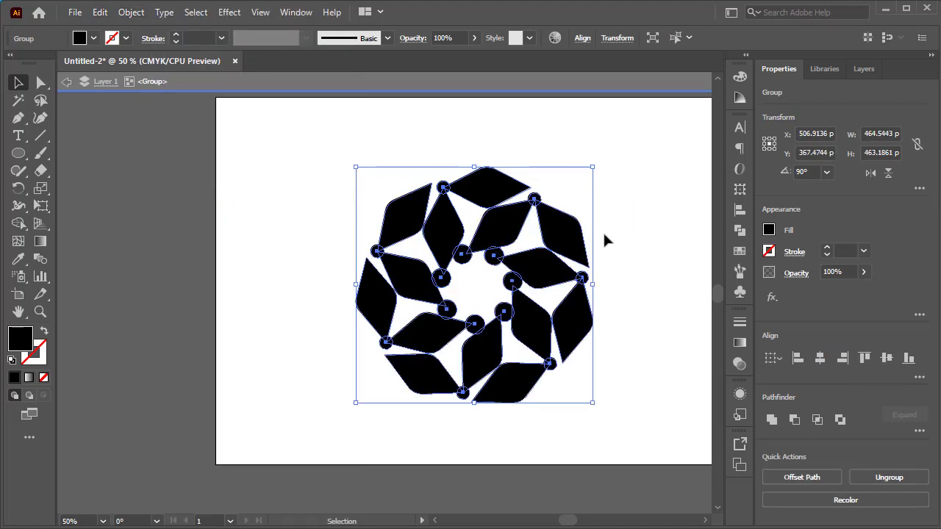
Ungroup the expanded artwork twice to separate it into individual shapes
{"action": "right_click", "coordinate": [476, 189]}
{"action": "left_click", "coordinate": [535, 328]}
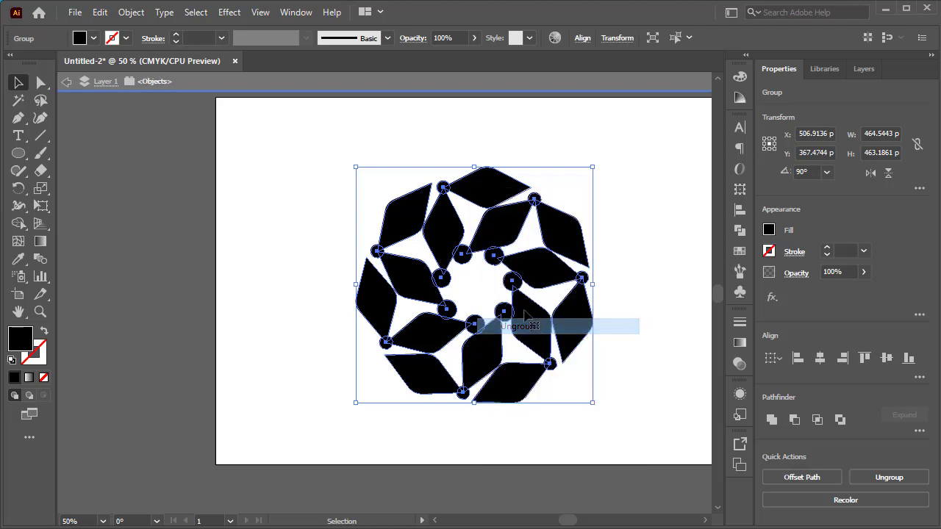
{"action": "right_click", "coordinate": [486, 195]}
{"action": "left_click", "coordinate": [542, 336]}
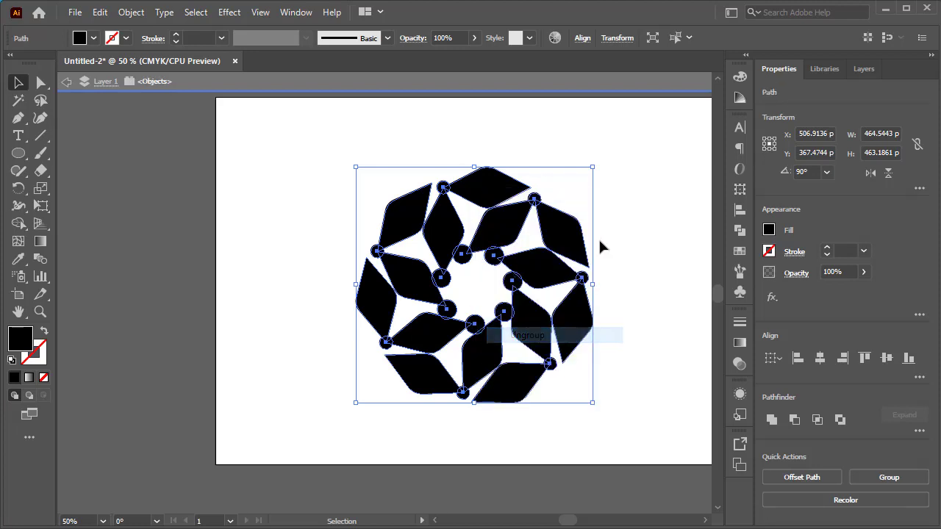
{"action": "left_click", "coordinate": [620, 202]}
Delete the seven circles surrounding the ornament's empty centre
{"action": "scroll", "coordinate": [487, 284], "scroll_direction": "up", "scroll_amount": 2}
{"action": "left_click", "coordinate": [503, 228]}
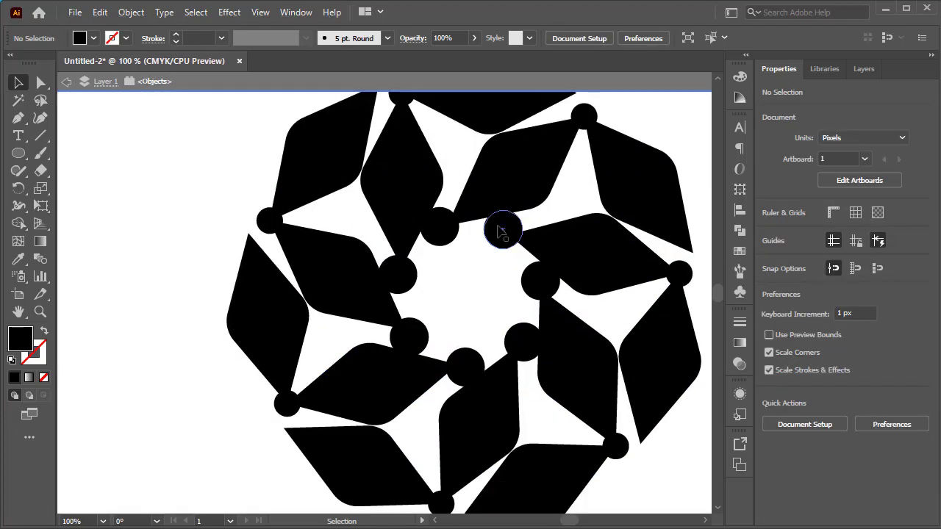
{"action": "left_click", "coordinate": [439, 228], "text": "shift"}
{"action": "left_click", "coordinate": [397, 275], "text": "shift"}
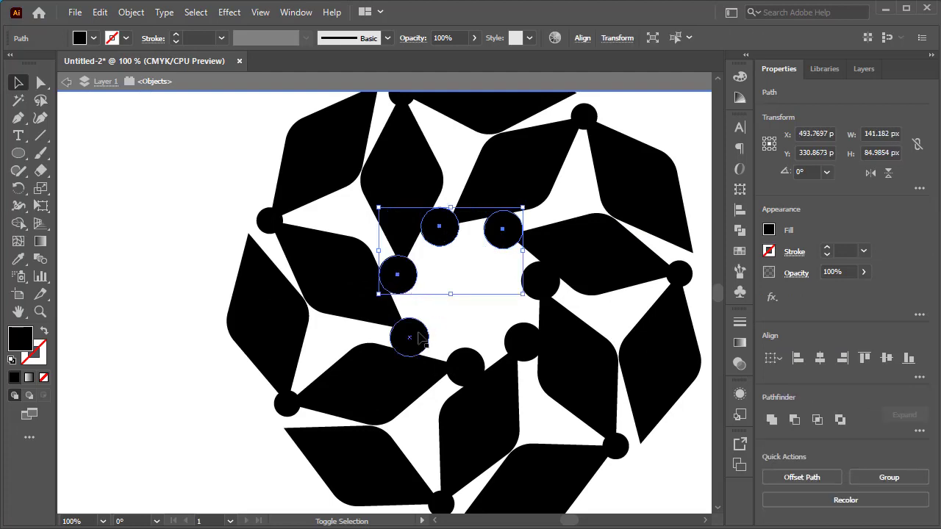
{"action": "left_click", "coordinate": [408, 337], "text": "shift"}
{"action": "left_click", "coordinate": [461, 366], "text": "shift"}
{"action": "left_click", "coordinate": [522, 343], "text": "shift"}
{"action": "left_click", "coordinate": [538, 285], "text": "shift"}
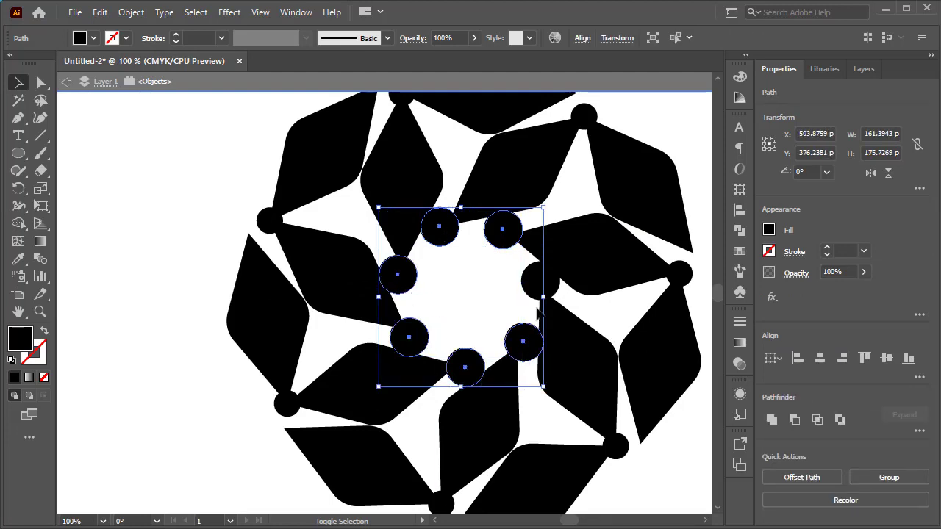
{"action": "key", "text": "Delete"}
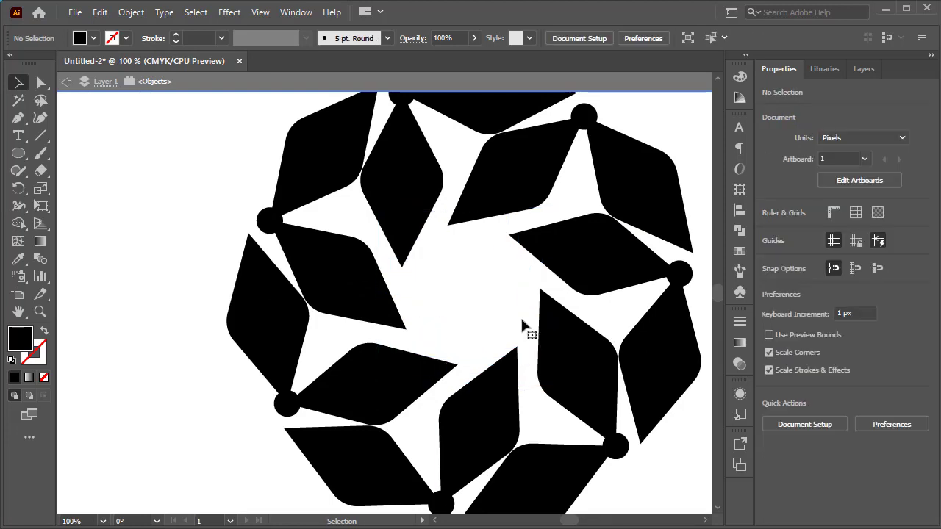
Draw a circle about 72 px in diameter in the middle of the ornament with the Ellipse tool
{"action": "scroll", "coordinate": [519, 307], "scroll_direction": "down", "scroll_amount": 1}
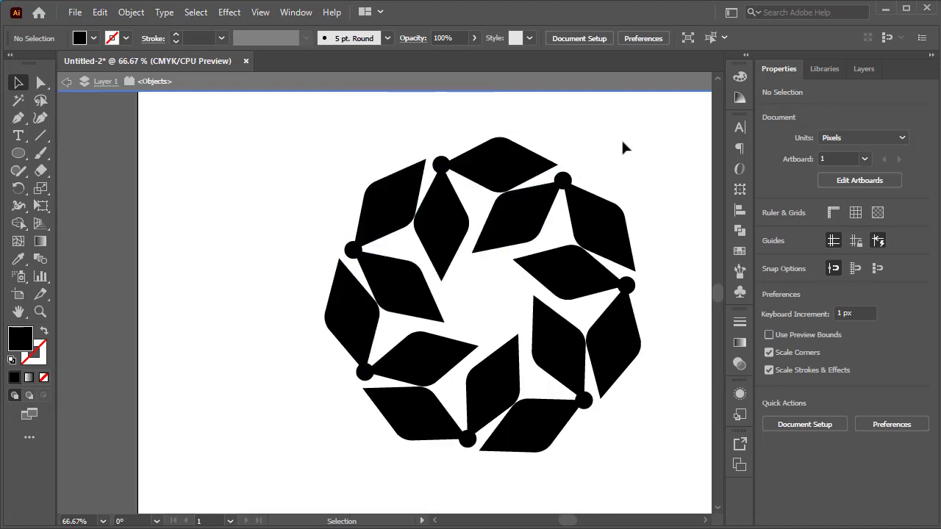
{"action": "left_click_drag", "start_coordinate": [622, 147], "coordinate": [277, 413]}
{"action": "left_click", "coordinate": [215, 283]}
{"action": "left_click", "coordinate": [23, 155]}
{"action": "right_click", "coordinate": [23, 154]}
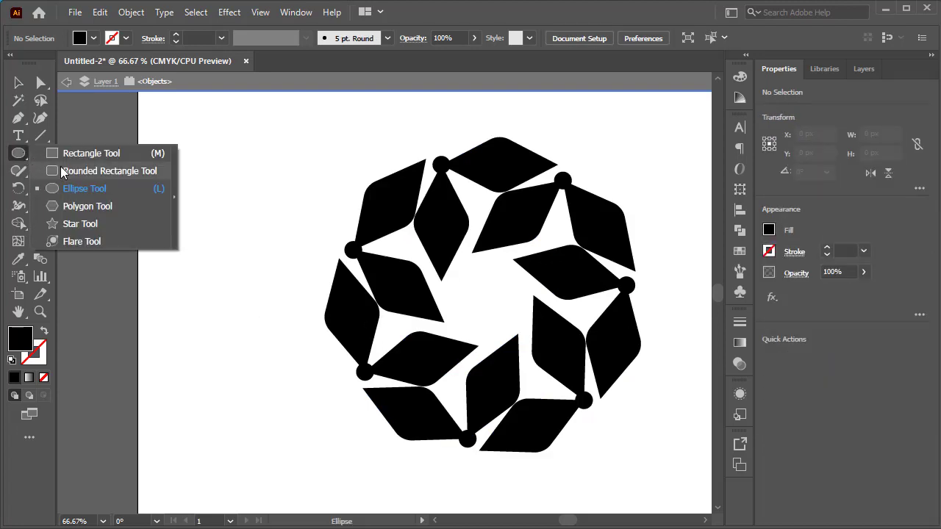
{"action": "left_click", "coordinate": [71, 190]}
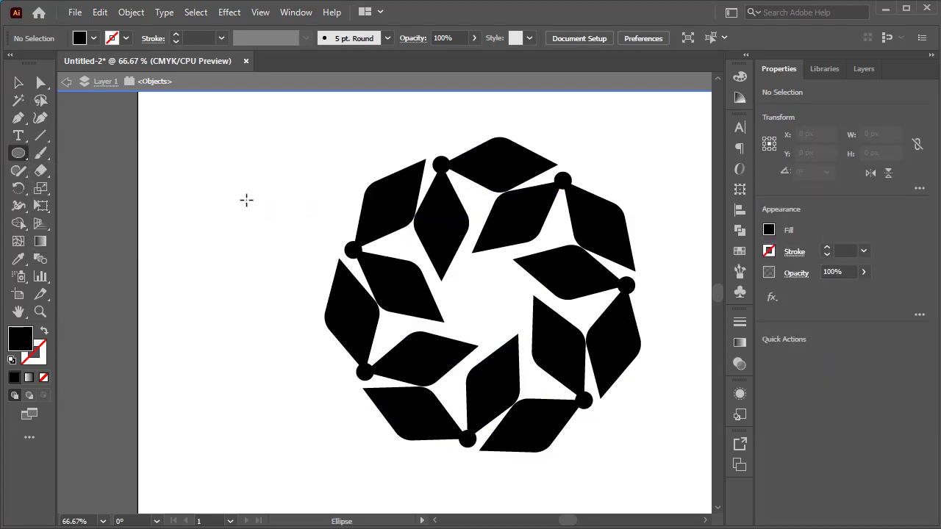
{"action": "left_click", "coordinate": [246, 200]}
{"action": "left_click", "coordinate": [517, 300]}
{"action": "mouse_move", "coordinate": [492, 300]}
{"action": "left_mouse_down"}
{"action": "mouse_move", "coordinate": [517, 314]}
{"action": "mouse_move", "coordinate": [488, 301]}
{"action": "left_mouse_up"}
{"action": "left_click", "coordinate": [18, 82]}
{"action": "left_click", "coordinate": [604, 141]}
{"action": "left_click", "coordinate": [630, 203]}
Fill the central circle with red
{"action": "scroll", "coordinate": [643, 217], "scroll_direction": "down", "scroll_amount": 2}
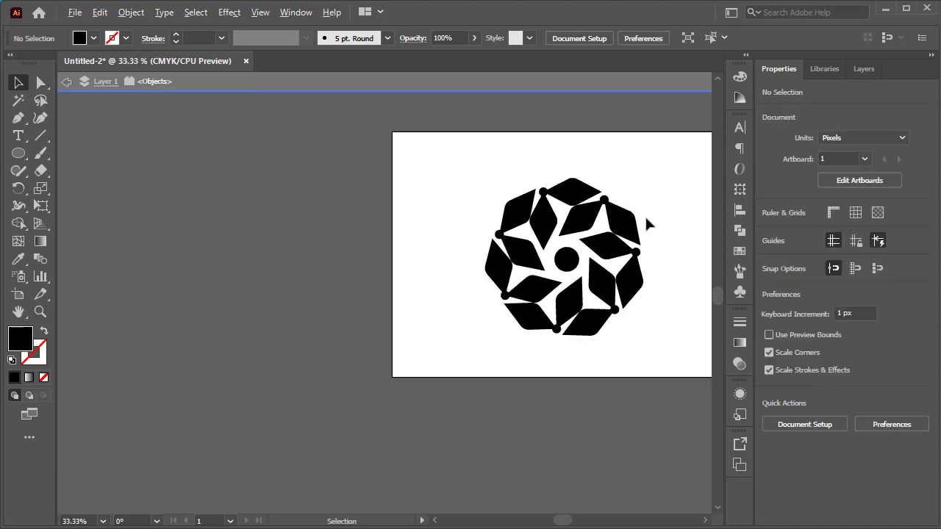
{"action": "left_click_drag", "start_coordinate": [666, 197], "coordinate": [555, 216]}
{"action": "scroll", "coordinate": [546, 200], "scroll_direction": "up", "scroll_amount": 1}
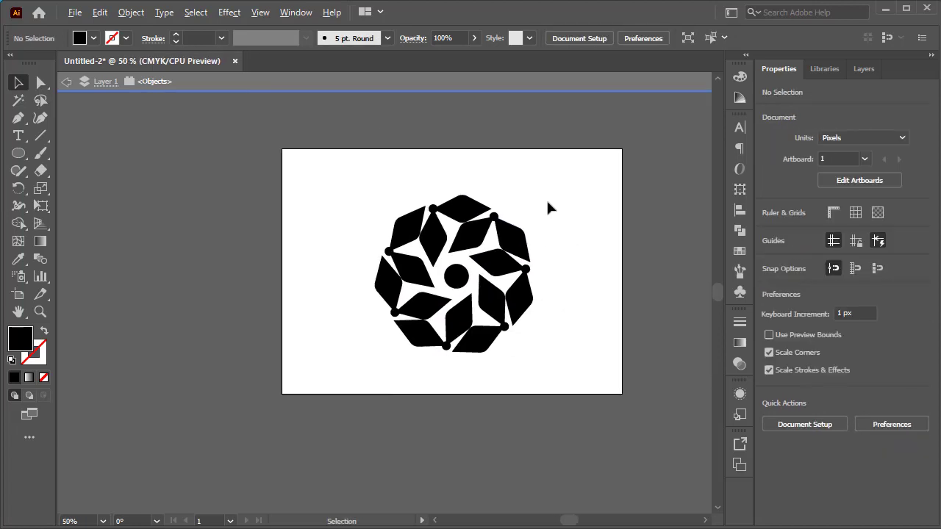
{"action": "left_click", "coordinate": [410, 312]}
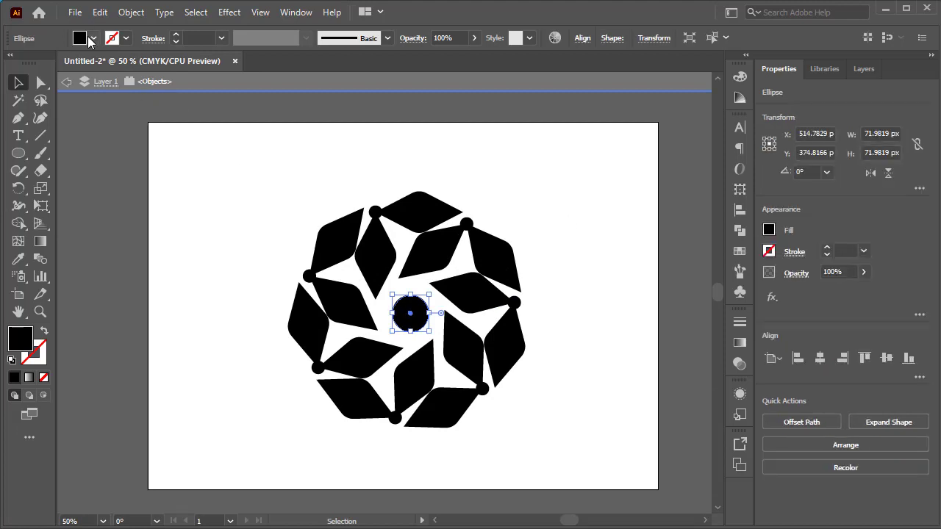
{"action": "left_click", "coordinate": [89, 40]}
{"action": "left_click", "coordinate": [53, 64]}
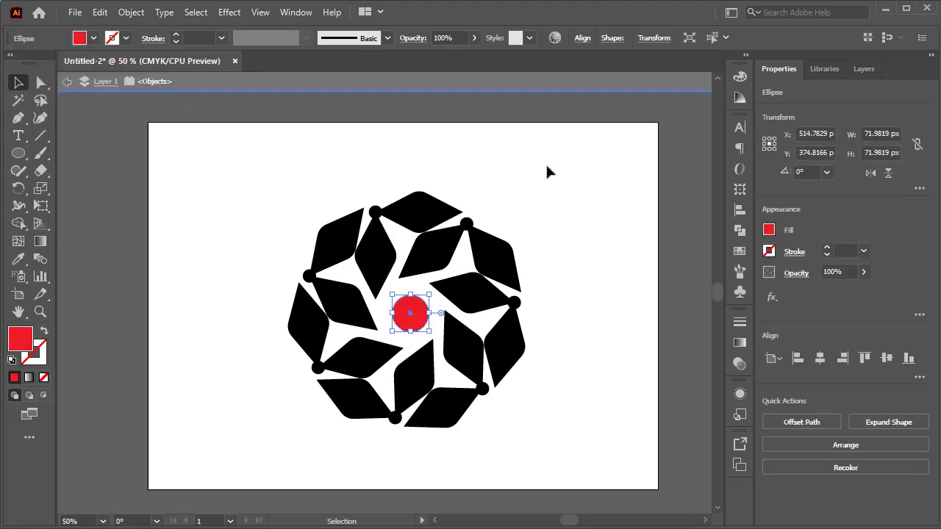
Enlarge the red central circle slightly around its centre
{"action": "left_click_drag", "start_coordinate": [558, 191], "coordinate": [254, 444]}
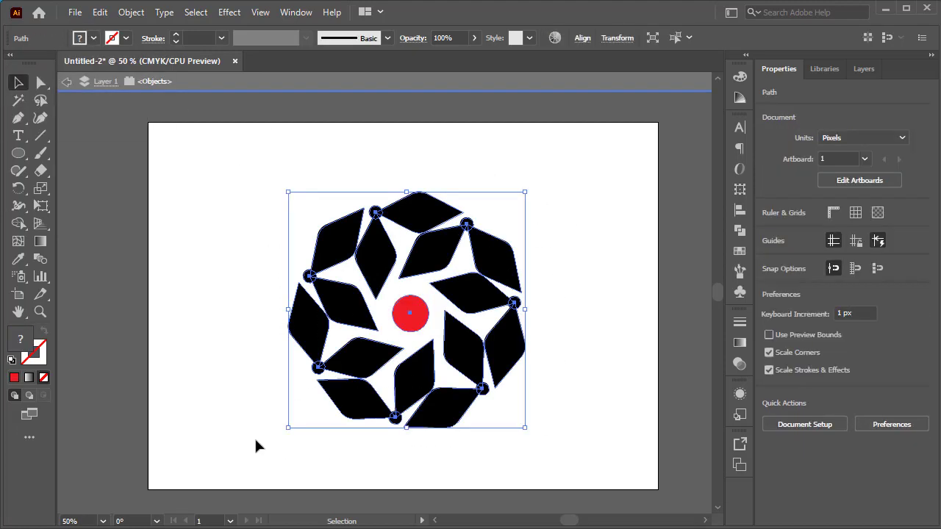
{"action": "left_click", "coordinate": [427, 289]}
{"action": "left_click", "coordinate": [413, 312]}
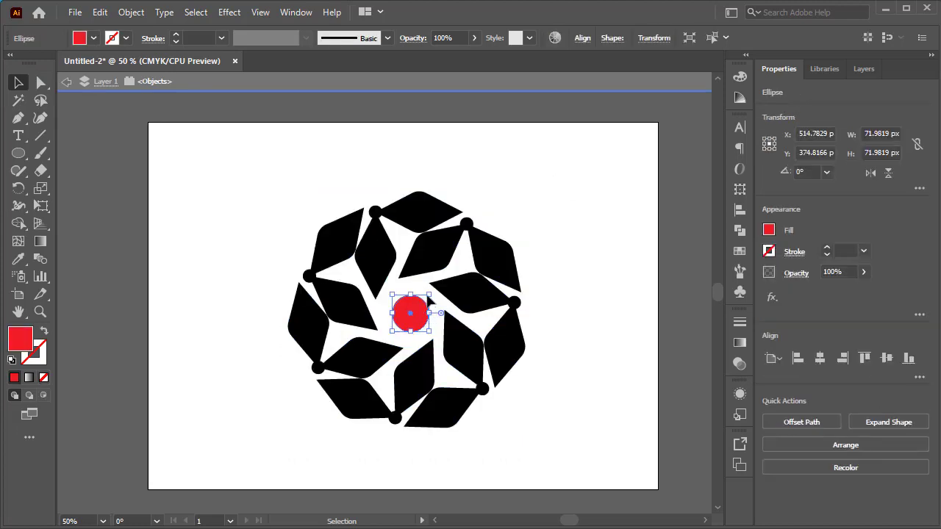
{"action": "left_click", "coordinate": [556, 192]}
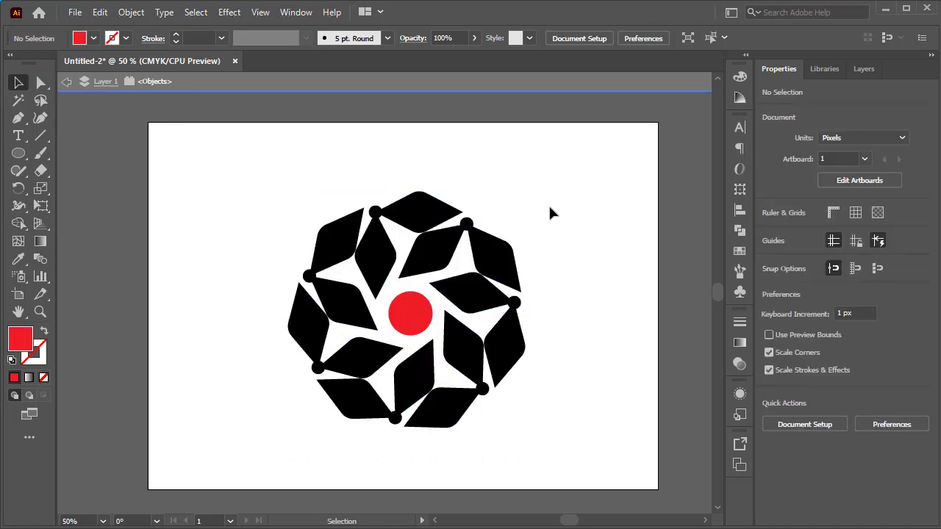
Group all the diamonds, joint circles and the red central circle together
{"action": "left_click_drag", "start_coordinate": [555, 207], "coordinate": [369, 298]}
{"action": "right_click", "coordinate": [401, 262]}
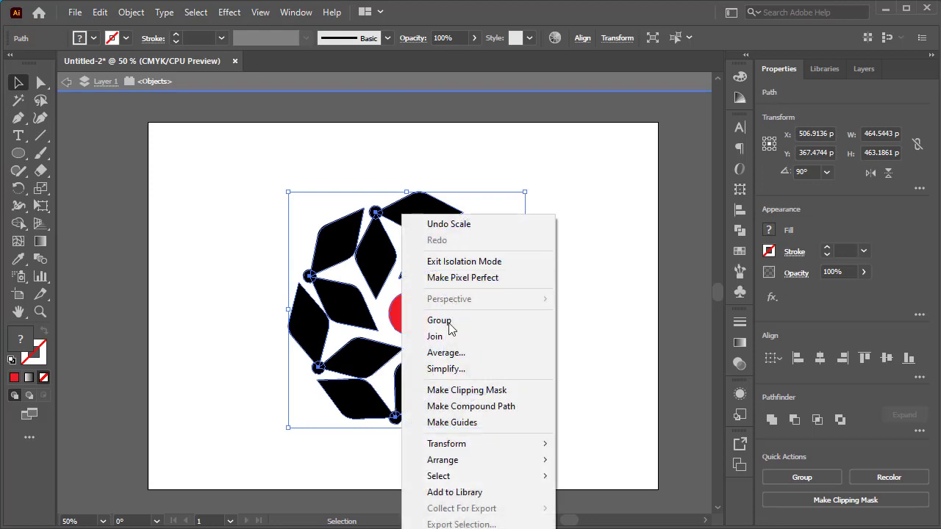
{"action": "left_click", "coordinate": [470, 322]}
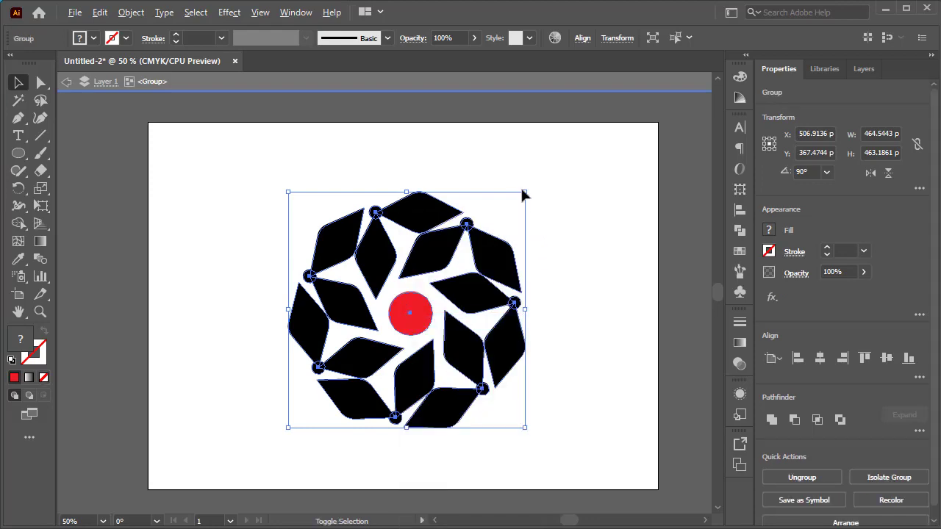
Scale the ornament down around its centre to about 297 px wide and move it to the upper part of the artboard
{"action": "left_click_drag", "start_coordinate": [522, 193], "coordinate": [482, 234]}
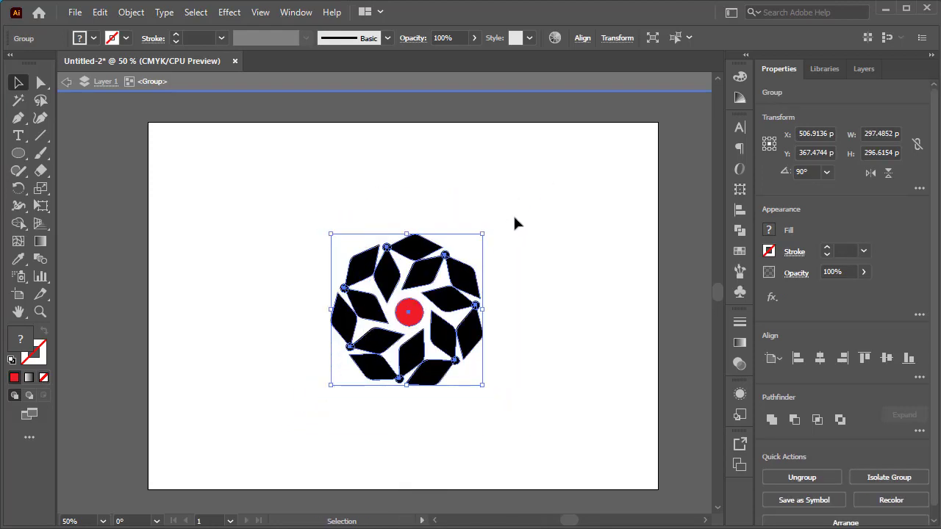
{"action": "left_click_drag", "start_coordinate": [531, 214], "coordinate": [288, 420]}
{"action": "left_click_drag", "start_coordinate": [433, 289], "coordinate": [433, 195]}
{"action": "left_click", "coordinate": [311, 262]}
Add the two-line text "International Conference" below the ornament, replacing the placeholder text
{"action": "left_click", "coordinate": [19, 135]}
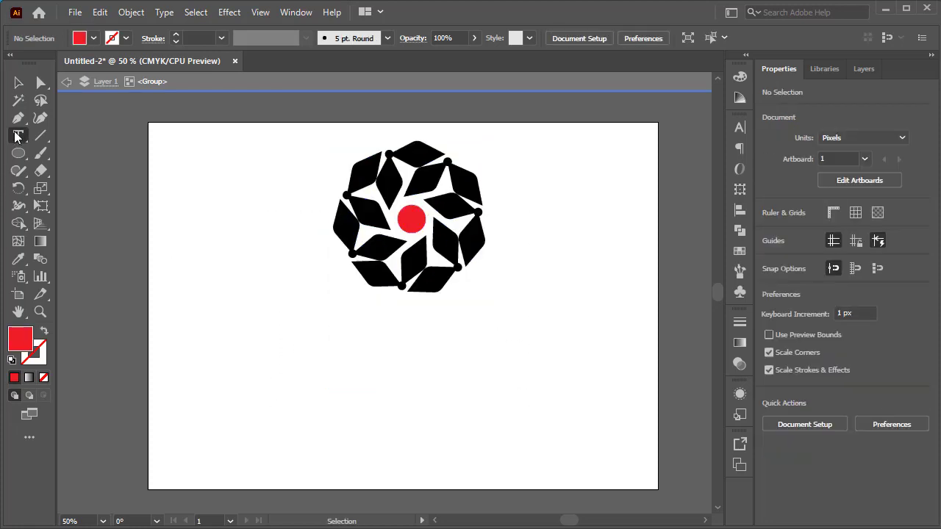
{"action": "left_click", "coordinate": [366, 326]}
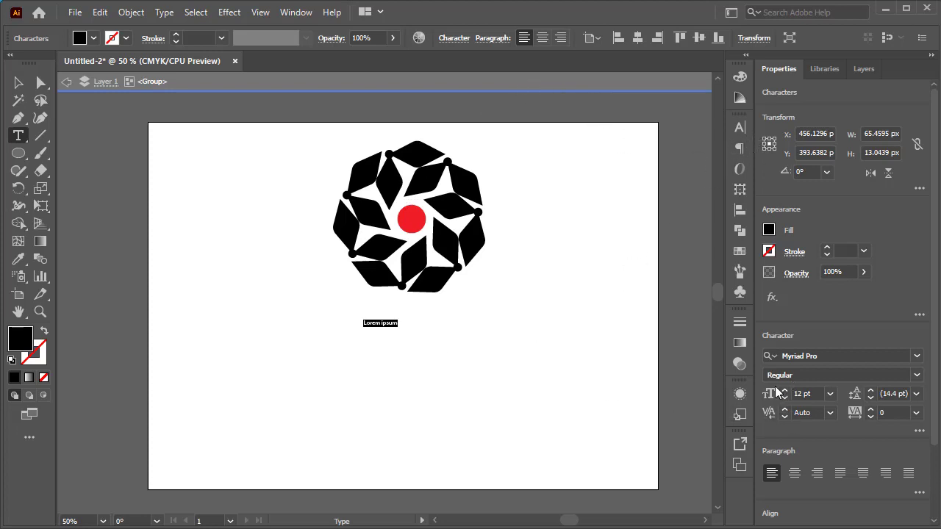
{"action": "key", "text": "ctrl+equal"}
{"action": "key", "text": "ctrl+equal"}
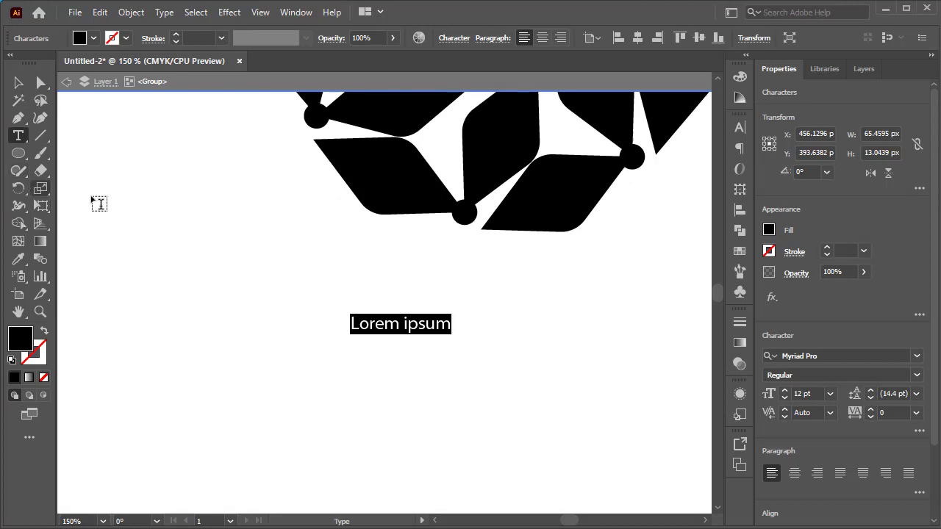
{"action": "left_click", "coordinate": [405, 330]}
{"action": "key", "text": "ctrl+a"}
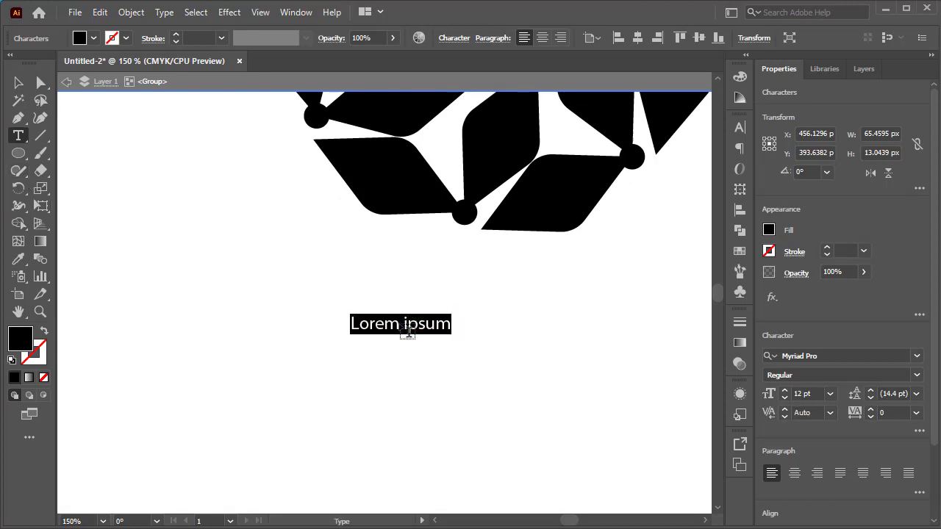
{"action": "key", "text": "BackSpace"}
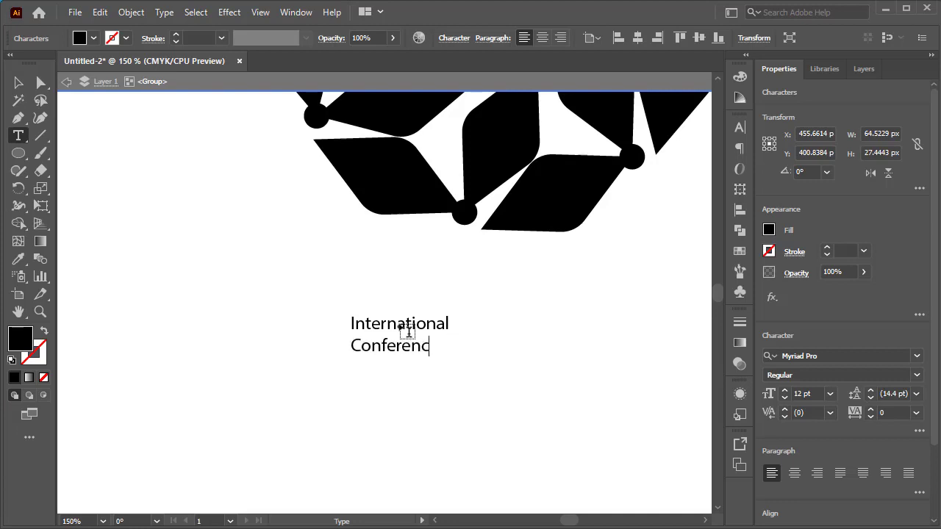
{"action": "key", "text": "ctrl+a"}
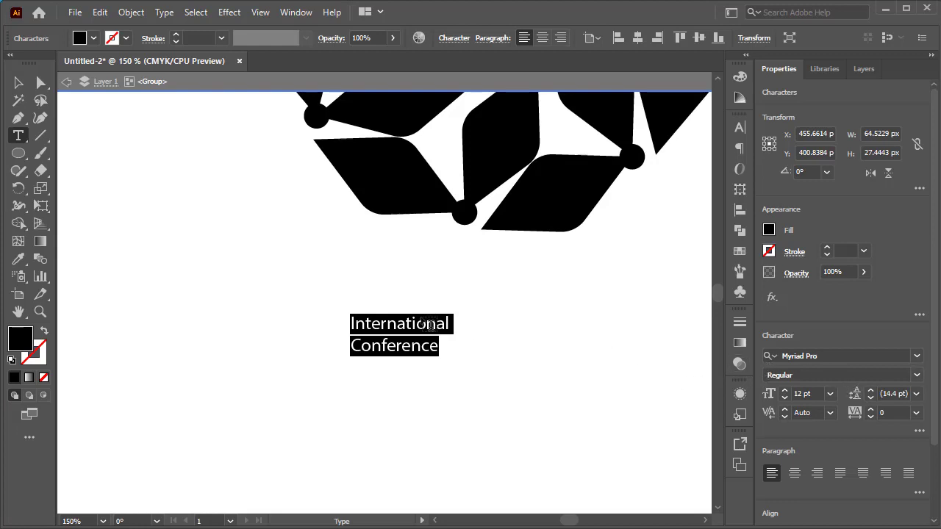
{"action": "left_click", "coordinate": [429, 326]}
{"action": "key", "text": "ctrl+a"}
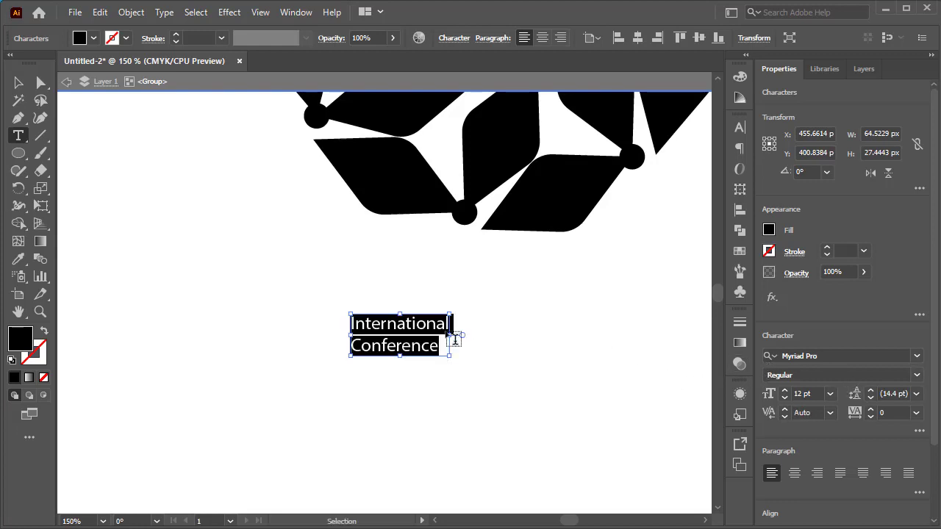
{"action": "key", "text": "Escape"}
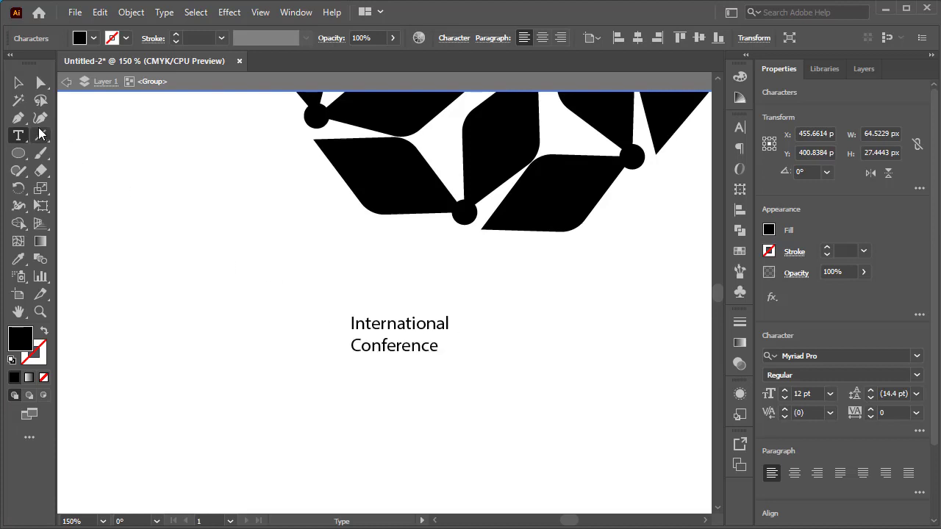
Enlarge the text proportionally to about 33 pt and place it beneath the ornament
{"action": "left_click_drag", "start_coordinate": [580, 272], "coordinate": [494, 406]}
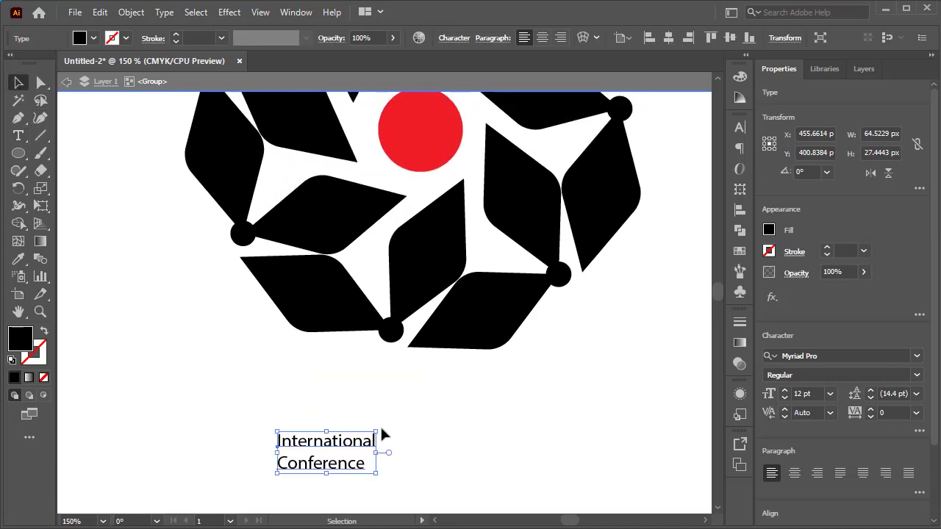
{"action": "left_click_drag", "start_coordinate": [381, 430], "coordinate": [486, 393]}
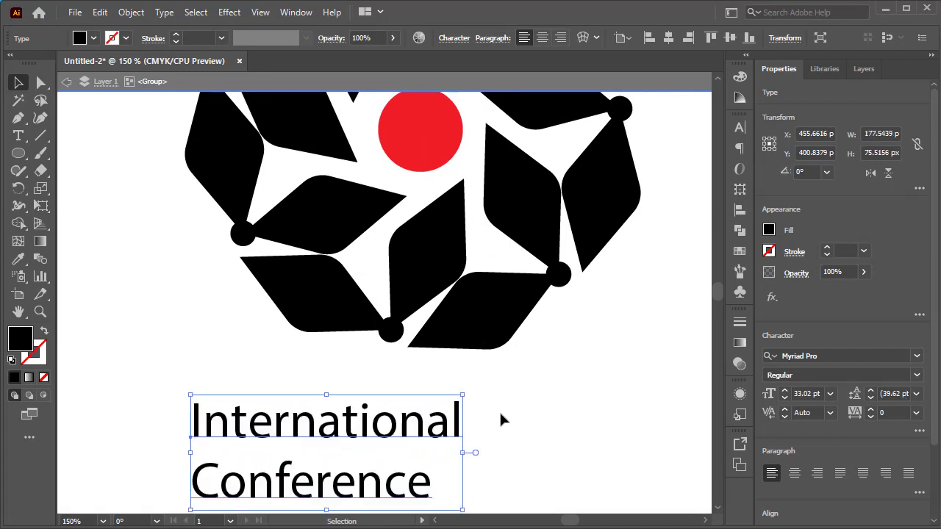
{"action": "left_click_drag", "start_coordinate": [407, 413], "coordinate": [486, 392]}
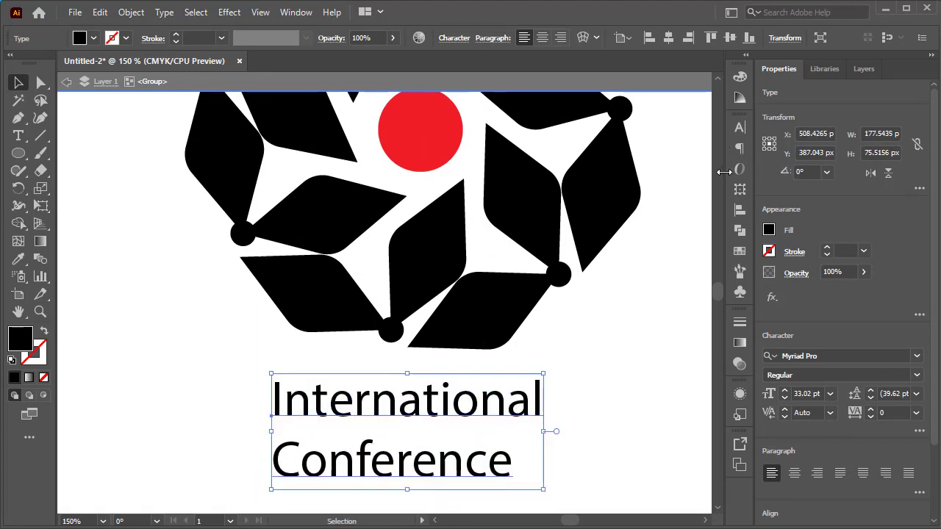
Set the leading of the two-line text to 28 pt
{"action": "left_click", "coordinate": [739, 127]}
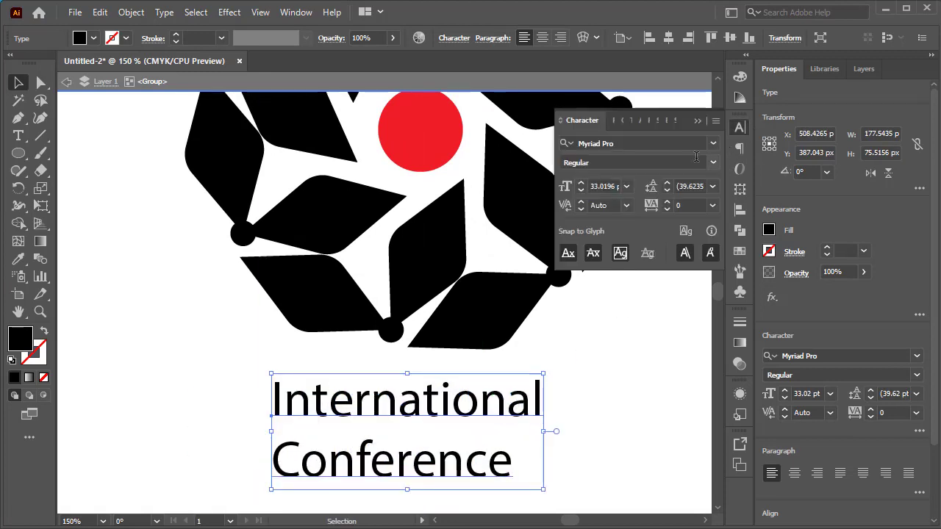
{"action": "left_click", "coordinate": [666, 191]}
{"action": "left_click", "coordinate": [666, 191]}
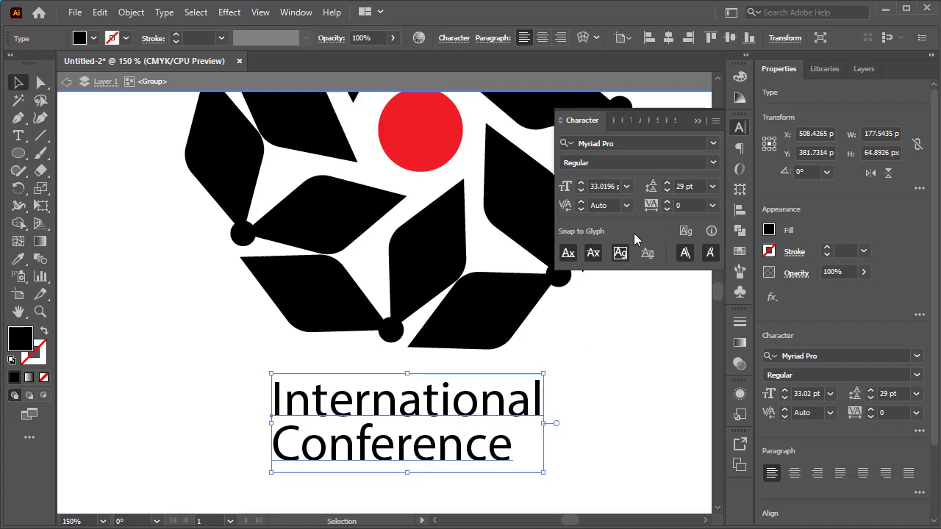
{"action": "left_click", "coordinate": [667, 191]}
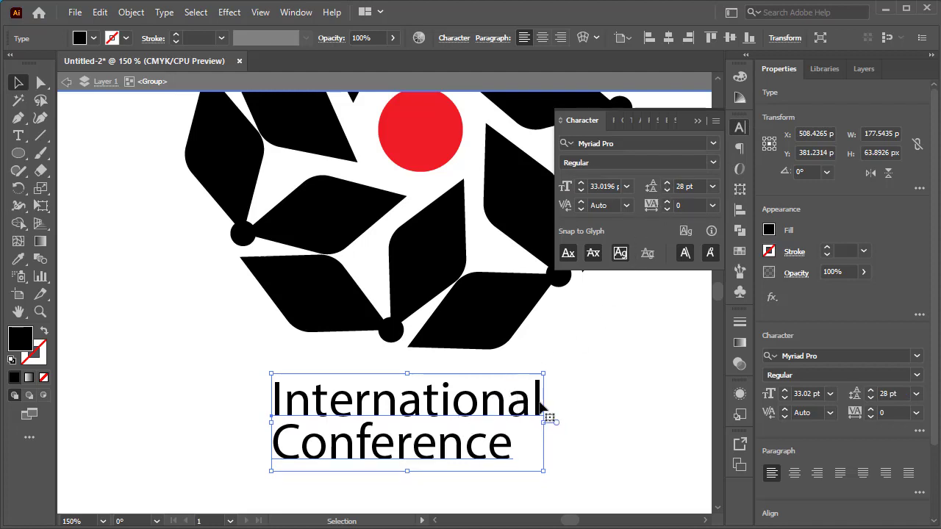
Set the tracking of the word "Conference" to 66 so it matches the width of "International"
{"action": "left_click", "coordinate": [18, 135]}
{"action": "left_click", "coordinate": [412, 457]}
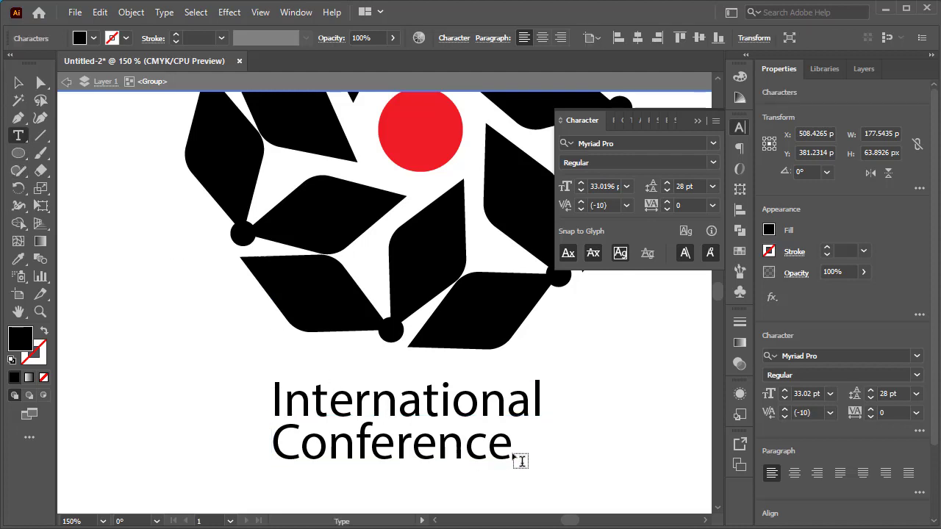
{"action": "left_click_drag", "start_coordinate": [516, 454], "coordinate": [272, 454]}
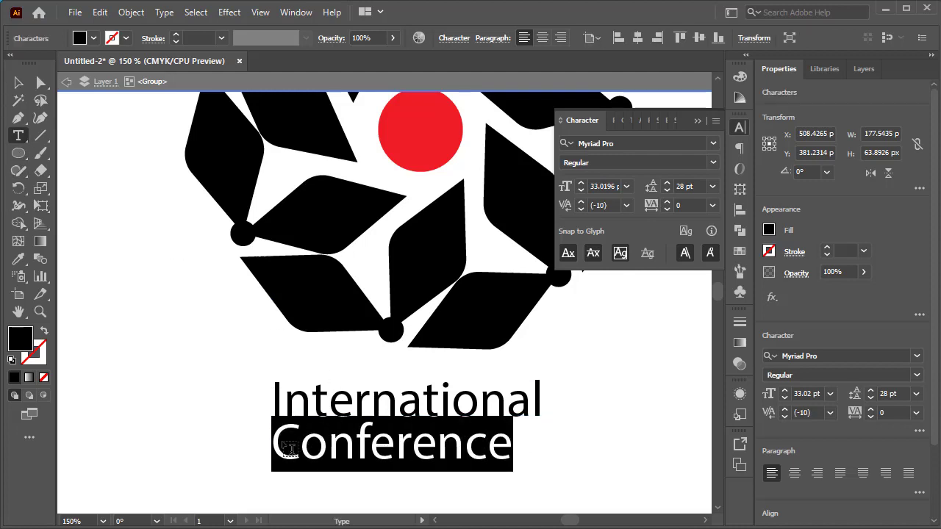
{"action": "left_click", "coordinate": [666, 200]}
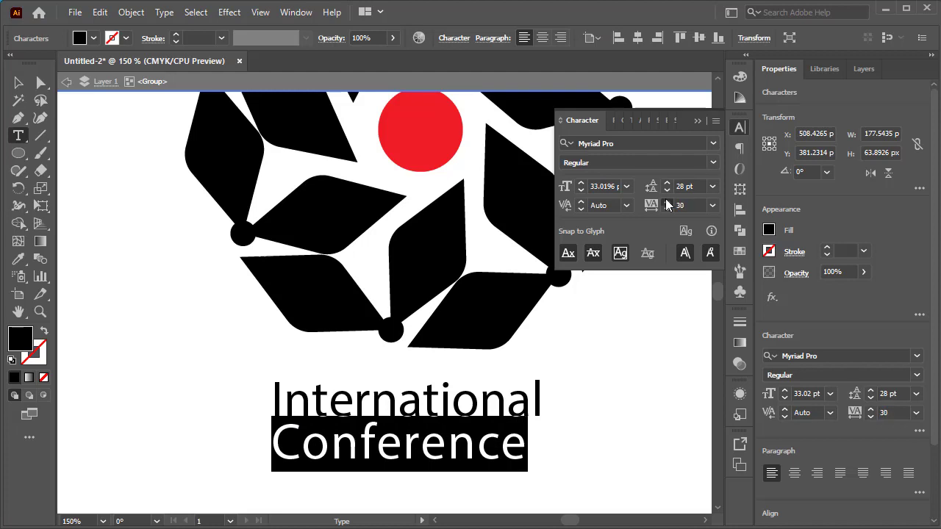
{"action": "left_click_drag", "start_coordinate": [666, 203], "coordinate": [669, 207]}
{"action": "left_click", "coordinate": [603, 399]}
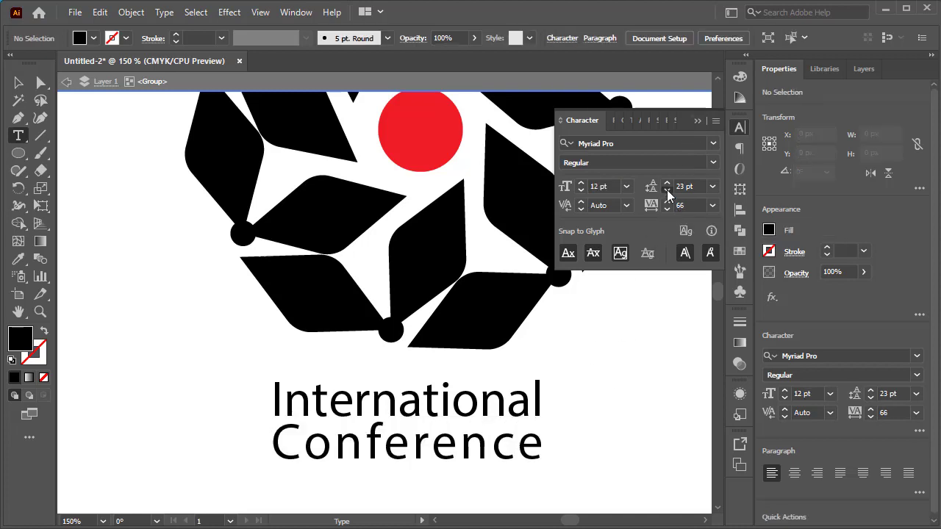
{"action": "left_click", "coordinate": [697, 120]}
{"action": "key", "text": "v"}
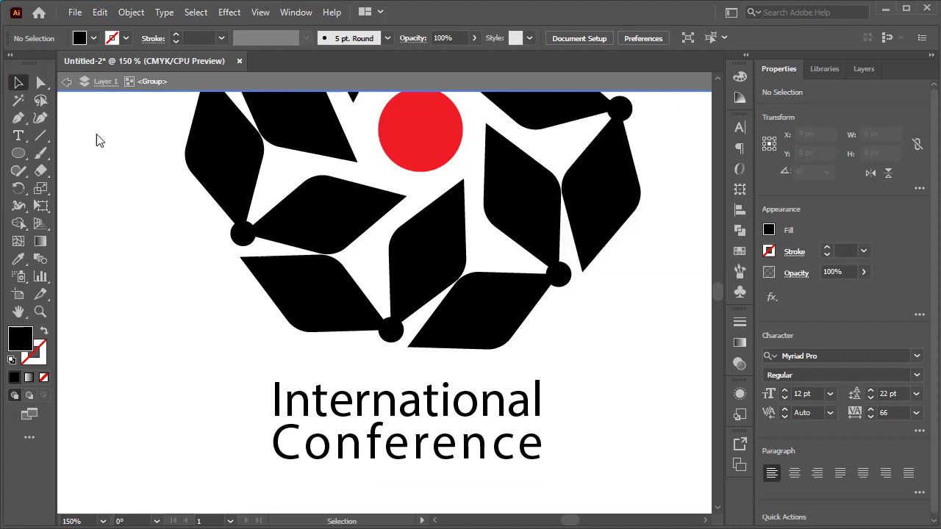
Nudge the two-line text up 14 px towards the ornament
{"action": "scroll", "coordinate": [551, 350], "scroll_direction": "down", "scroll_amount": 3}
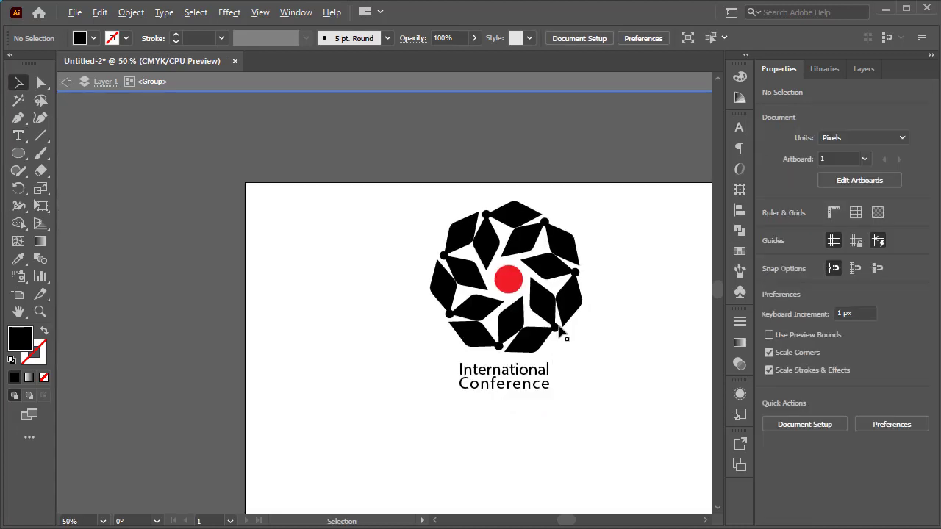
{"action": "left_click_drag", "start_coordinate": [620, 190], "coordinate": [364, 444]}
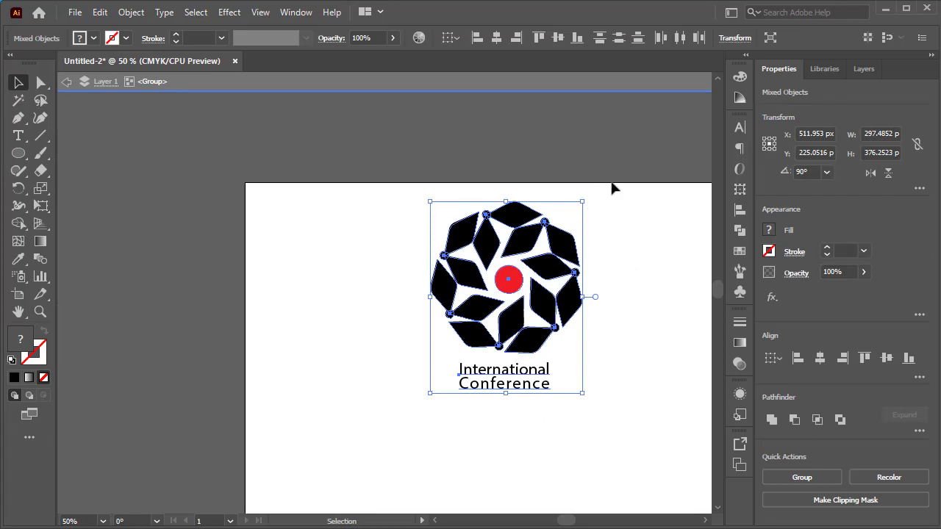
{"action": "left_click", "coordinate": [622, 324]}
{"action": "left_click", "coordinate": [497, 389]}
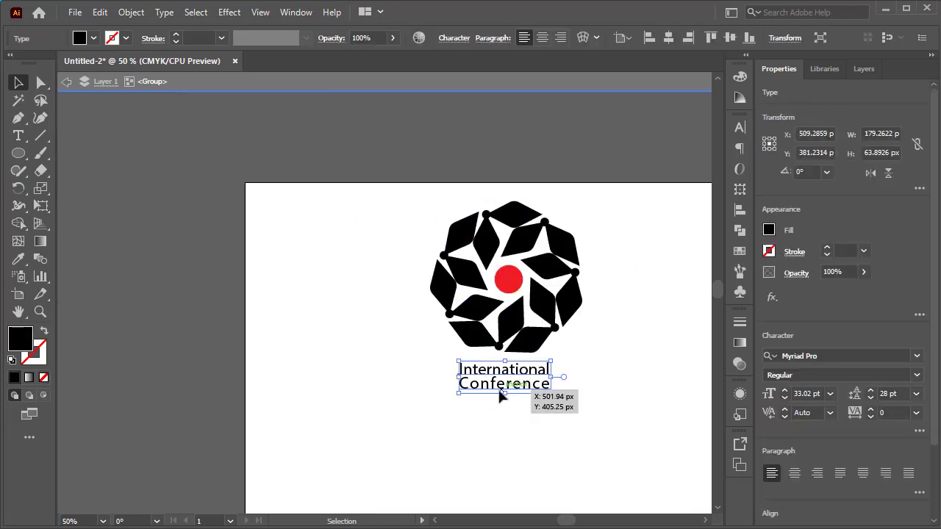
{"action": "key", "text": "Up"}
{"action": "key", "text": "Up"}
{"action": "key", "text": "Up"}
{"action": "key", "text": "Up"}
{"action": "key", "text": "Up"}
{"action": "key", "text": "Up"}
{"action": "key", "text": "Up"}
{"action": "key", "text": "Up"}
{"action": "key", "text": "Up"}
{"action": "key", "text": "Up"}
{"action": "key", "text": "Up"}
{"action": "key", "text": "Up"}
{"action": "key", "text": "Up"}
{"action": "key", "text": "Up"}
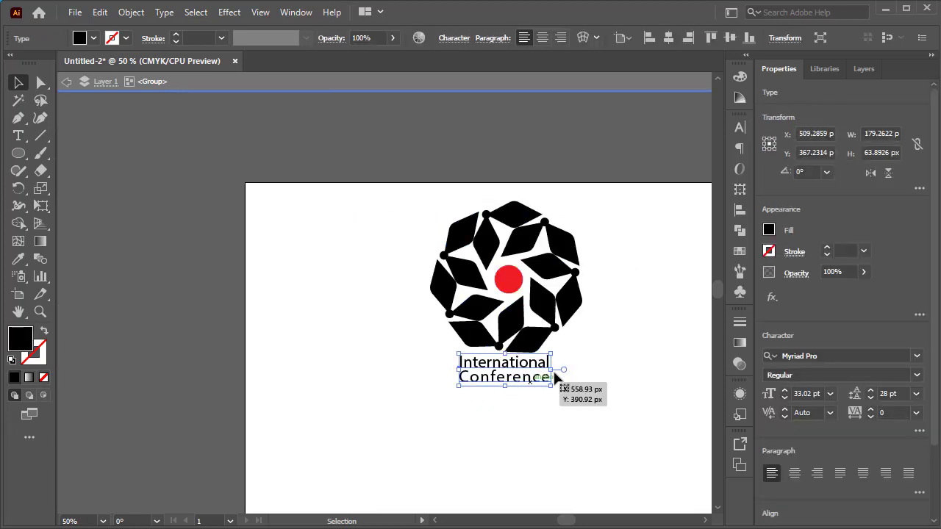
{"action": "left_click_drag", "start_coordinate": [615, 207], "coordinate": [389, 430]}
{"action": "left_click", "coordinate": [577, 381]}
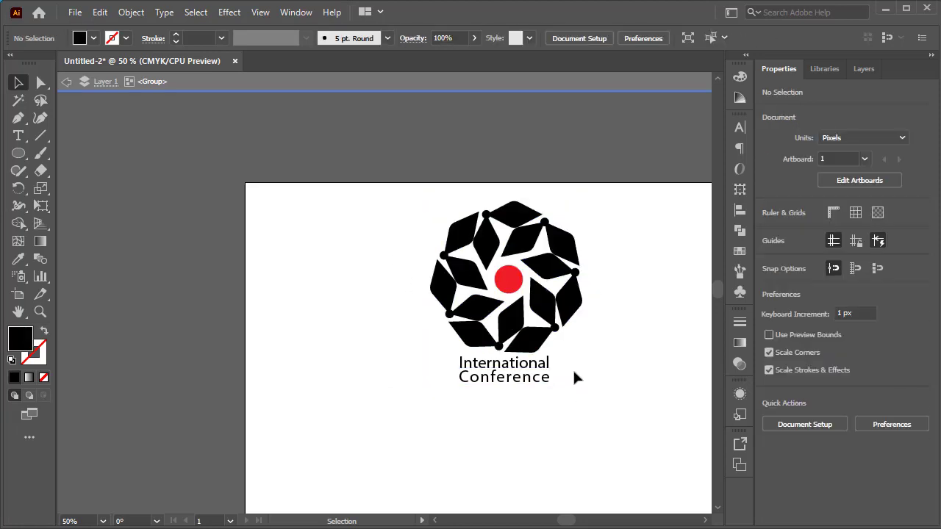
Nudge the two-line text back down 5 px to widen the gap below the ornament
{"action": "left_click", "coordinate": [534, 378]}
{"action": "key", "text": "Down"}
{"action": "key", "text": "Down"}
{"action": "key", "text": "Down"}
{"action": "key", "text": "Down"}
{"action": "key", "text": "Down"}
{"action": "left_click", "coordinate": [634, 281]}
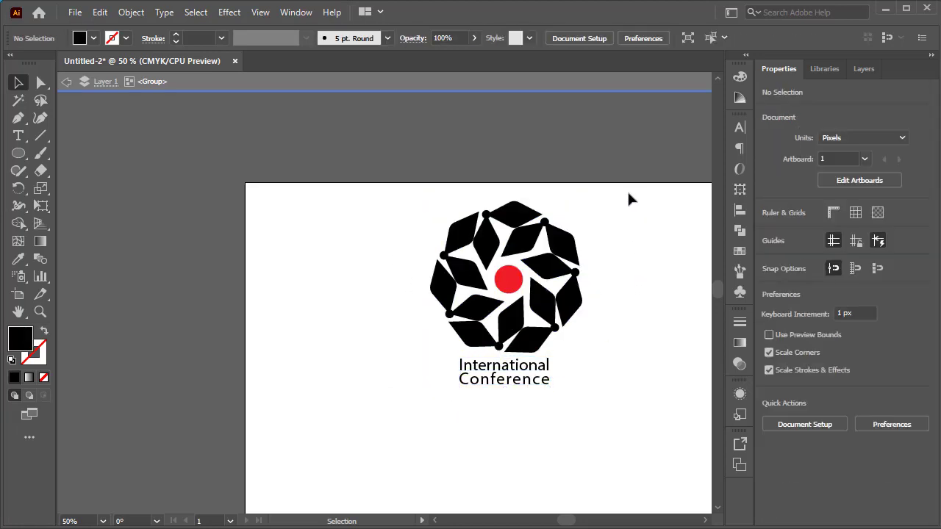
Try to align the ornament and the text on their horizontal centres
{"action": "left_click_drag", "start_coordinate": [628, 198], "coordinate": [373, 433]}
{"action": "left_click", "coordinate": [500, 40]}
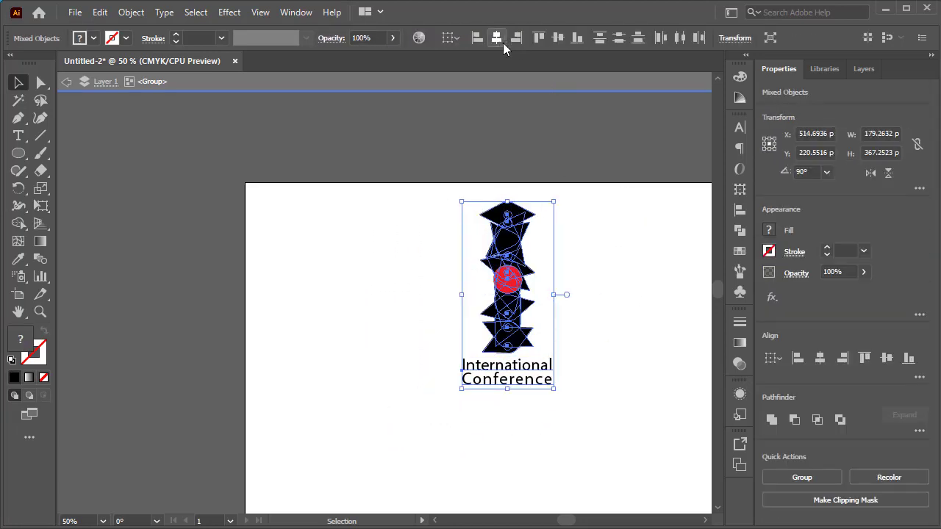
{"action": "key", "text": "ctrl+z"}
Group the ornament's diamonds, joint circles and red central circle, leaving out the text
{"action": "left_click_drag", "start_coordinate": [600, 181], "coordinate": [416, 347]}
{"action": "right_click", "coordinate": [505, 270]}
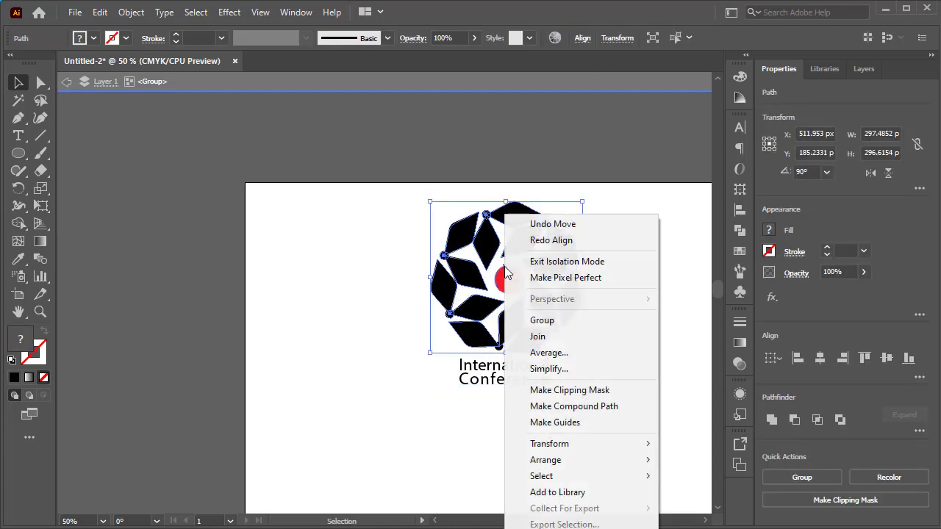
{"action": "left_click", "coordinate": [540, 334]}
Move the ornament and its text together down to the middle of the artboard
{"action": "left_click", "coordinate": [627, 195]}
{"action": "left_click_drag", "start_coordinate": [627, 195], "coordinate": [397, 463]}
{"action": "left_click_drag", "start_coordinate": [517, 292], "coordinate": [519, 338]}
{"action": "left_click", "coordinate": [631, 316]}
{"action": "left_click_drag", "start_coordinate": [631, 316], "coordinate": [555, 276]}
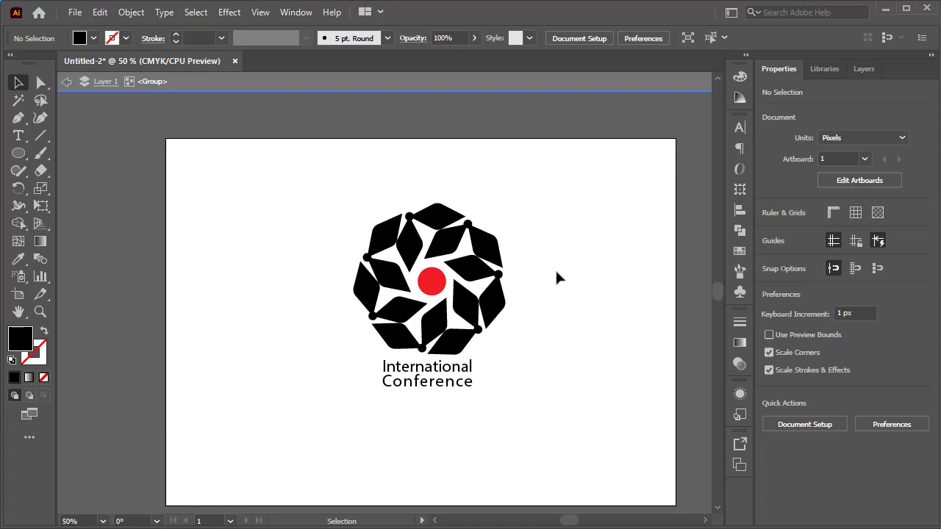